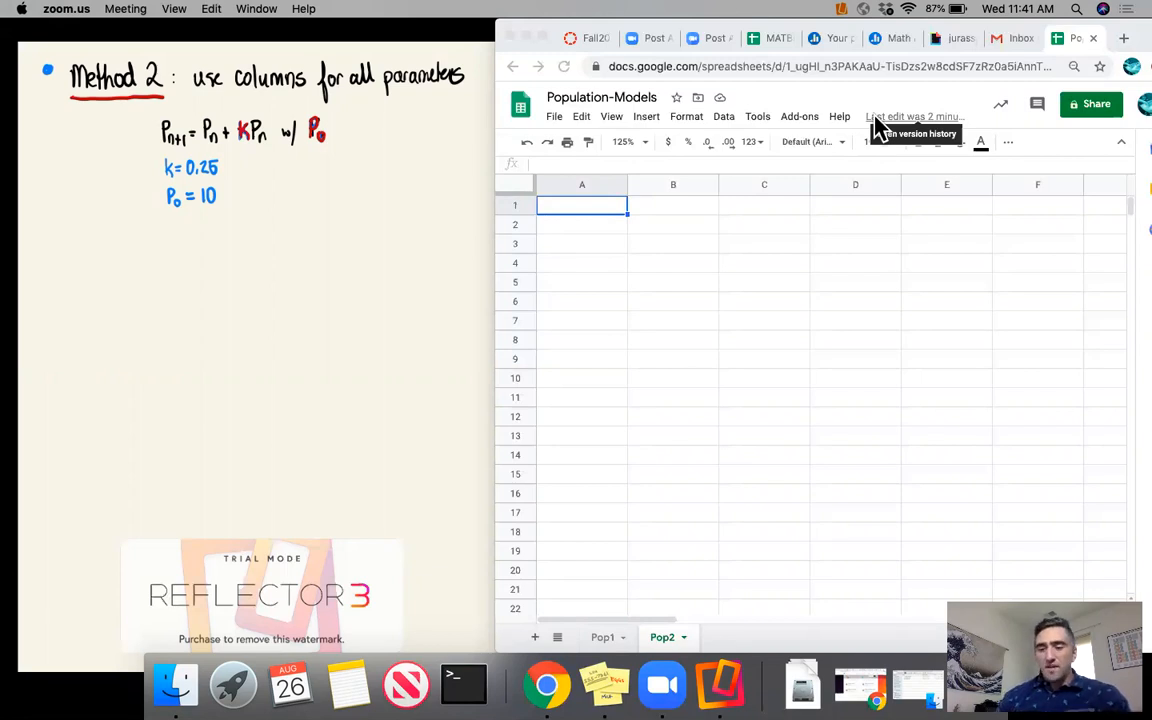
Enter the label Parameter in cell A4 and the column heading k beneath it in A5.
left_click(563, 268)
left_click(563, 268)
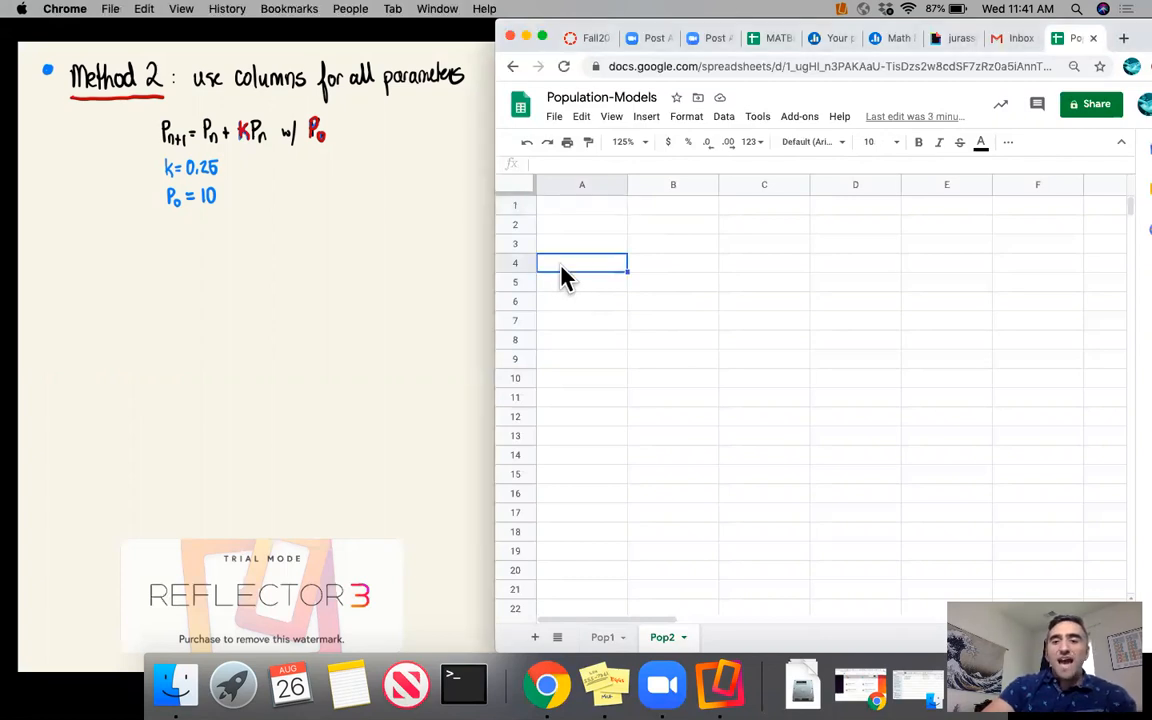
type("Parameter")
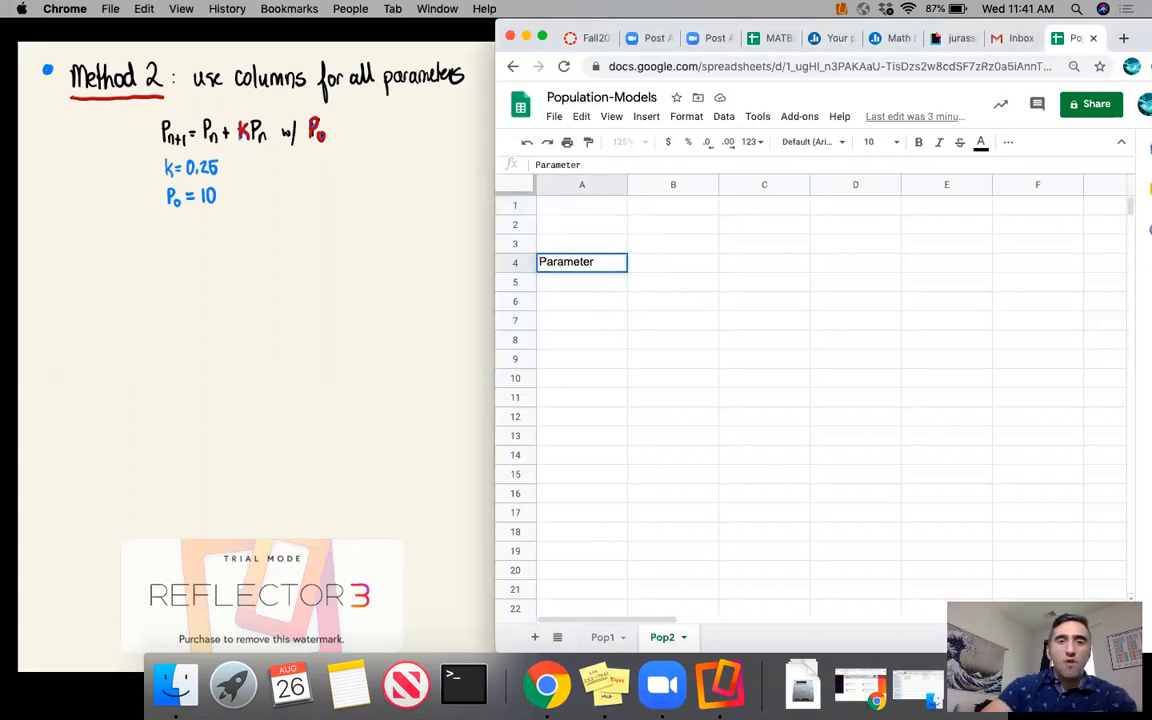
key("Return")
type("k")
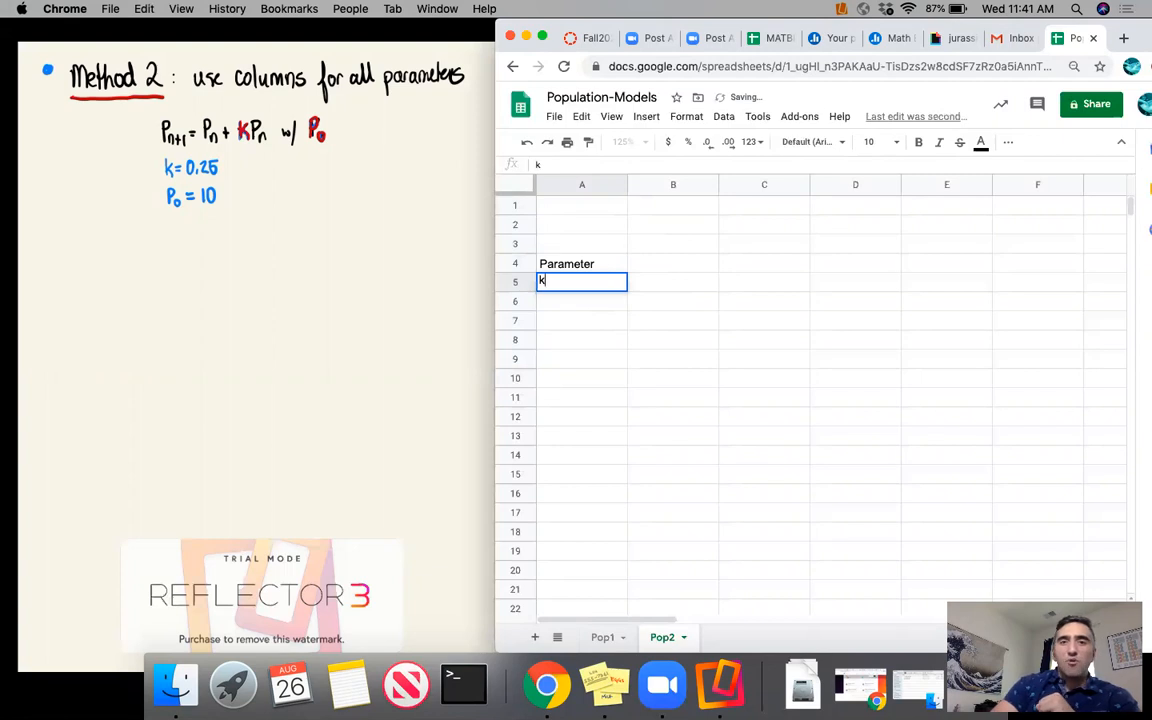
key("Tab")
Add the column headings n, P_{n} and P_{n+1} in cells B5, C5 and D5.
left_click(673, 263)
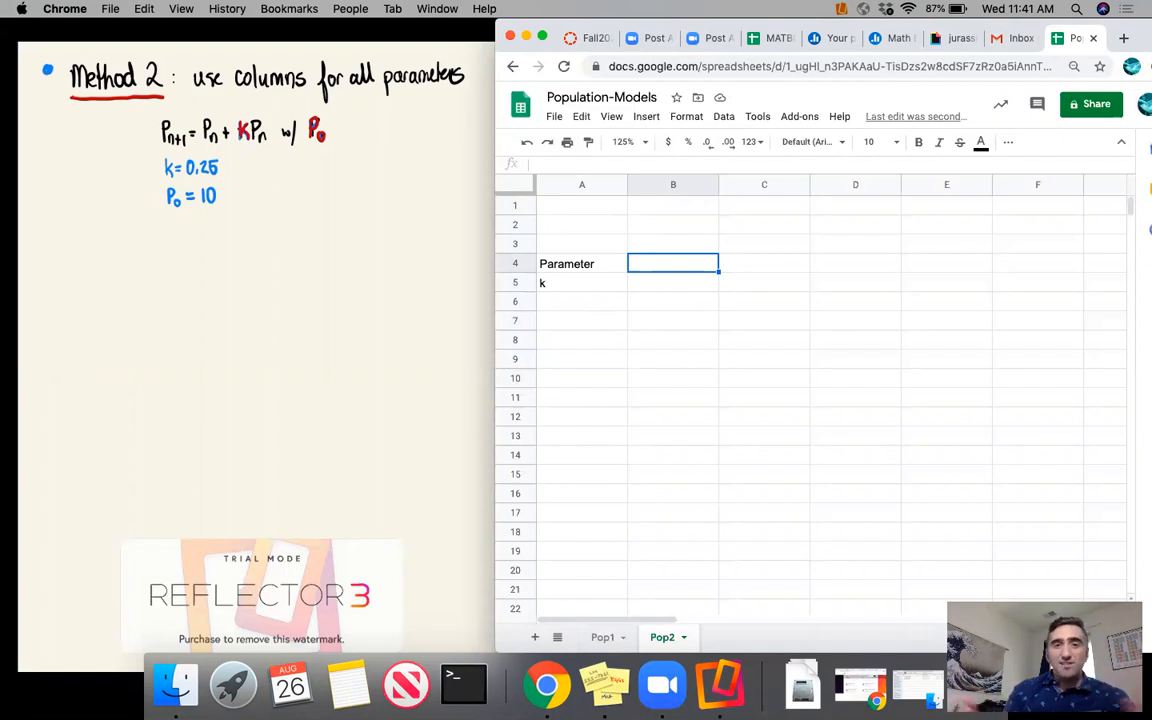
left_click(673, 283)
type("n")
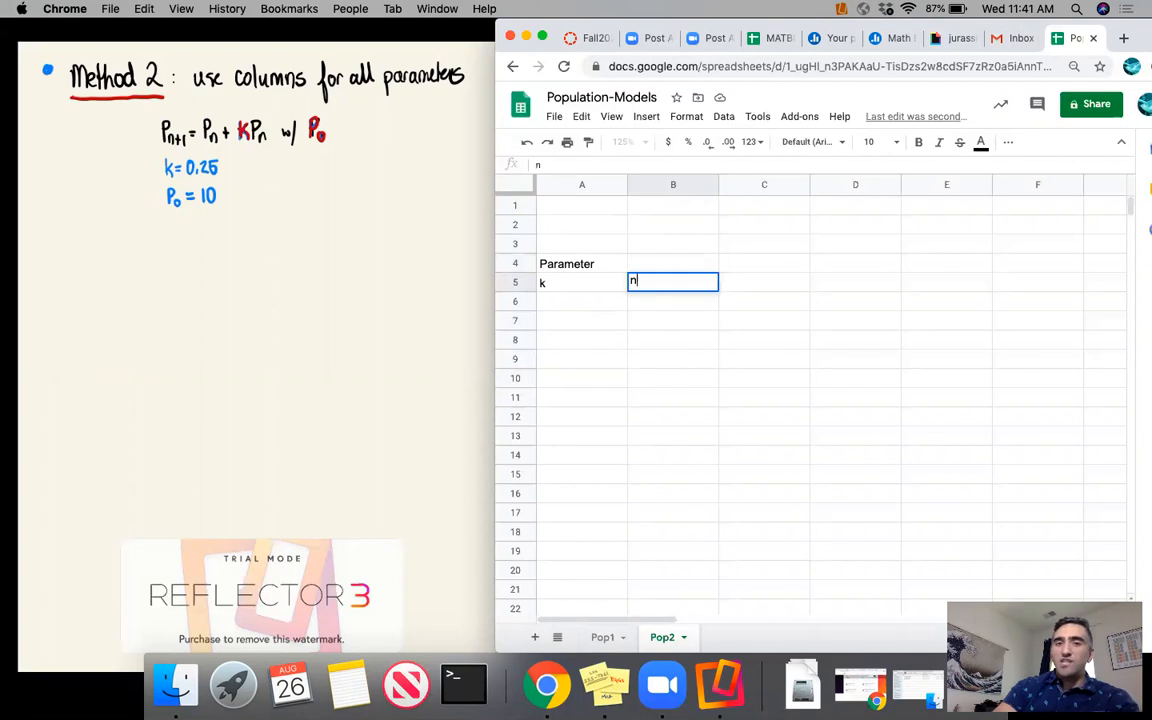
key("Tab")
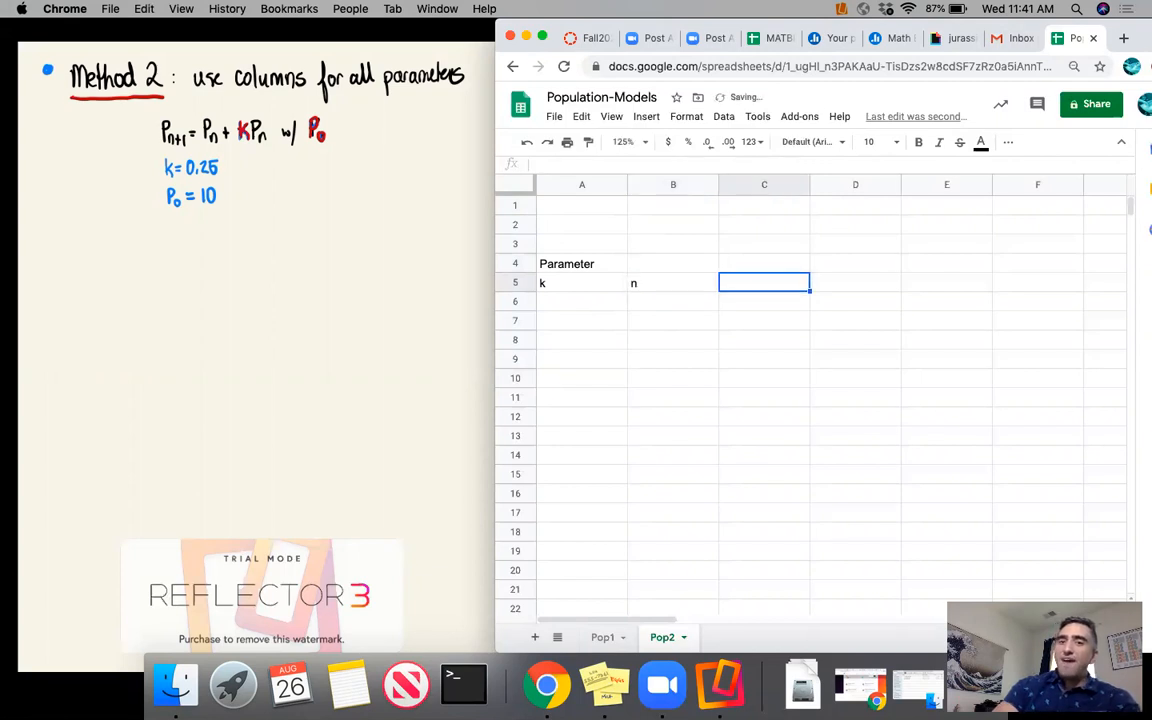
type("P_{n}")
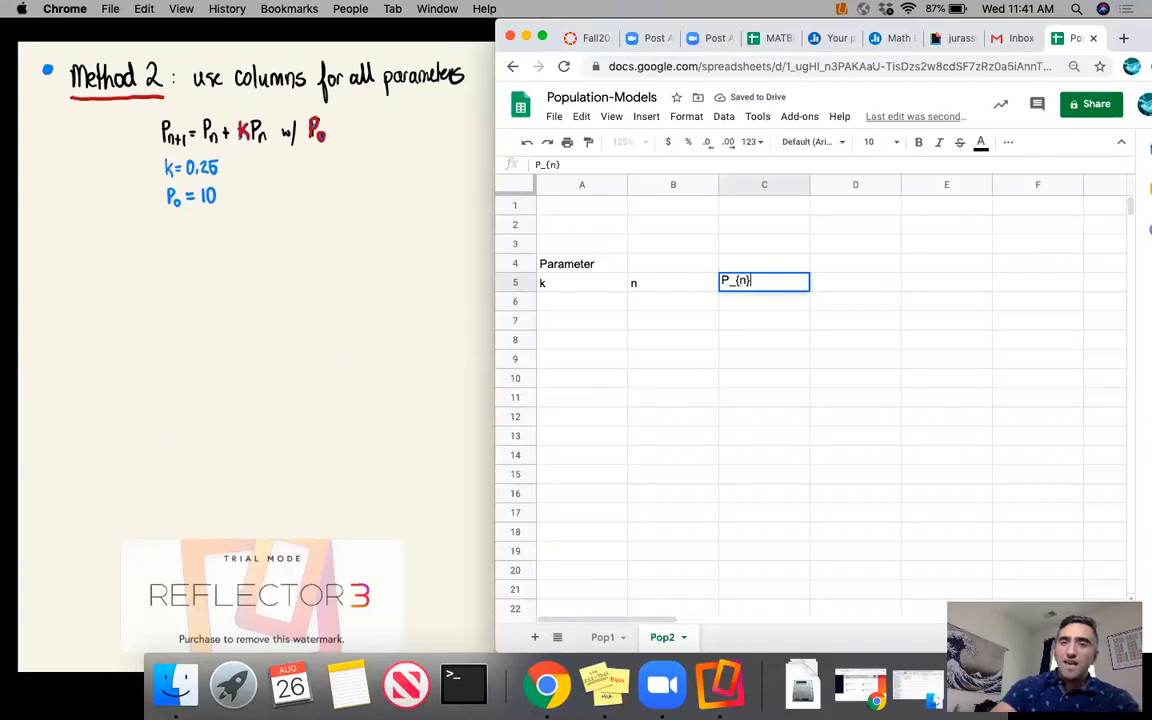
key("Tab")
type("P_{n+1}")
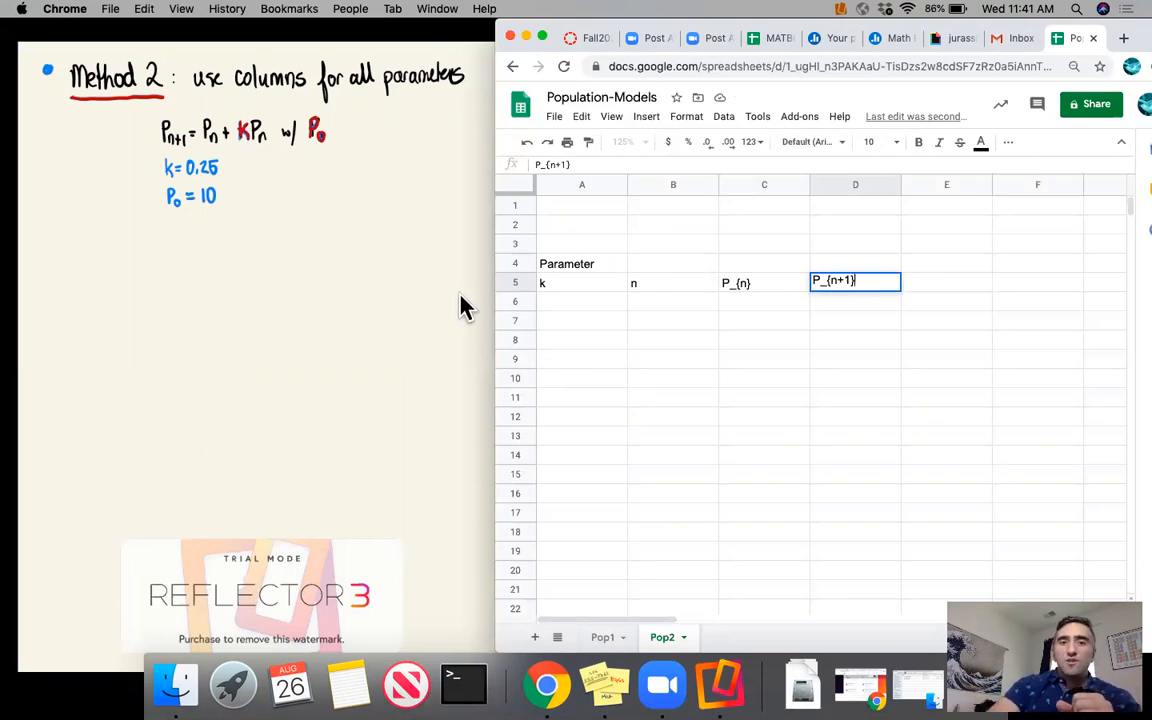
Enter 0.25 as the first k value in cell A6.
left_click(571, 309)
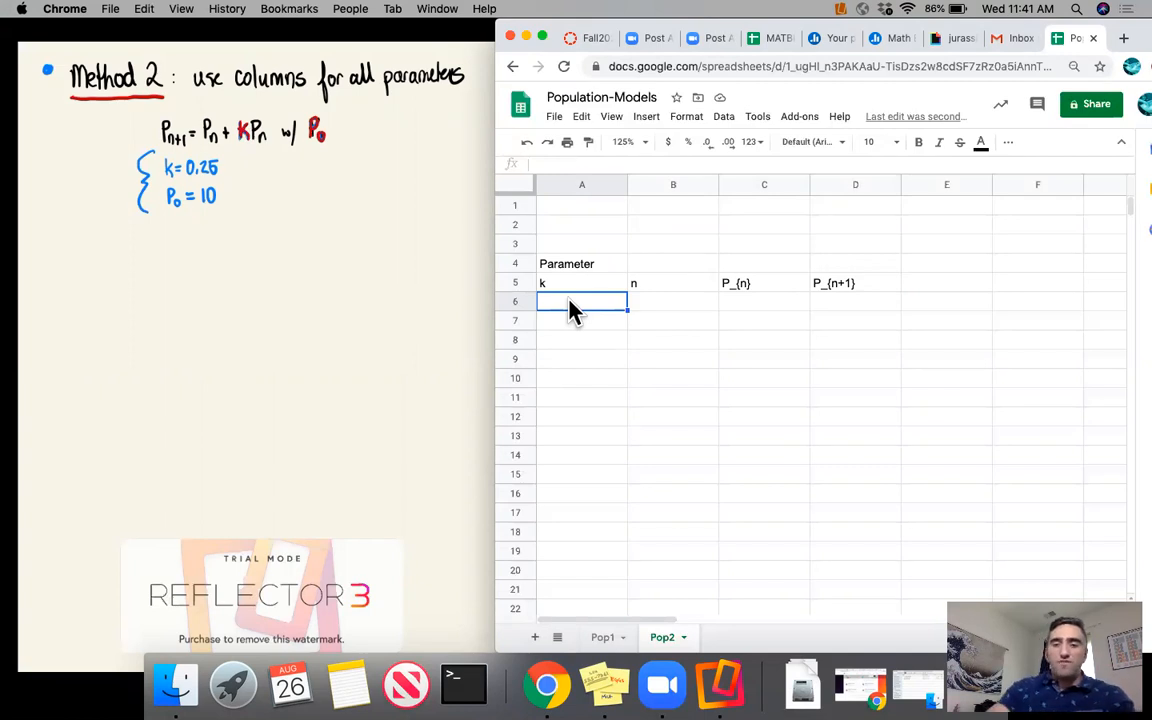
type("0.25")
key("Return")
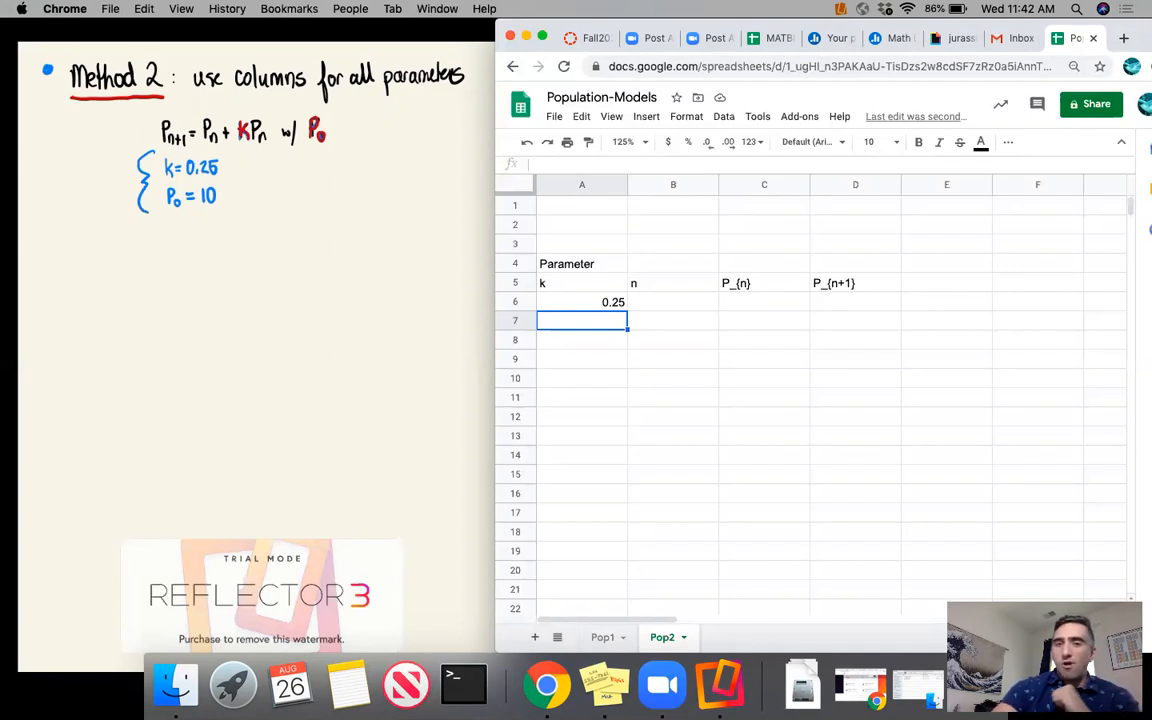
Make each k cell reference the one above it, with =A6 in A7 and =A7 in A8, and fill the formula down to A20.
type("=")
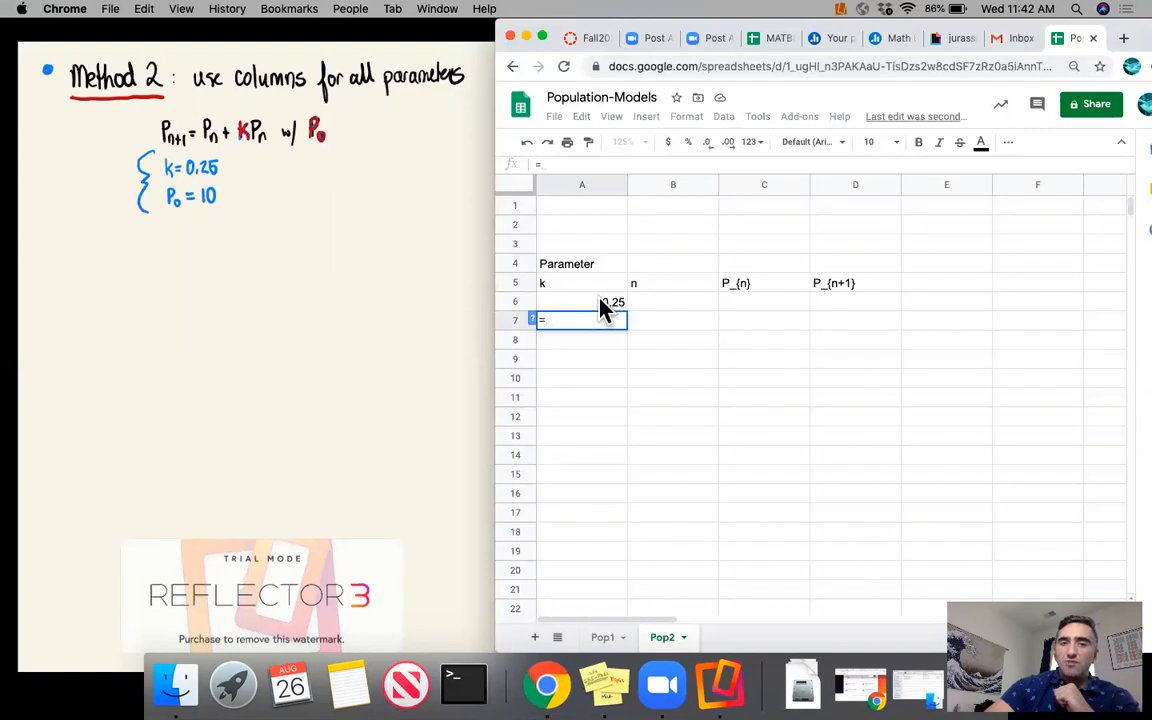
left_click(603, 308)
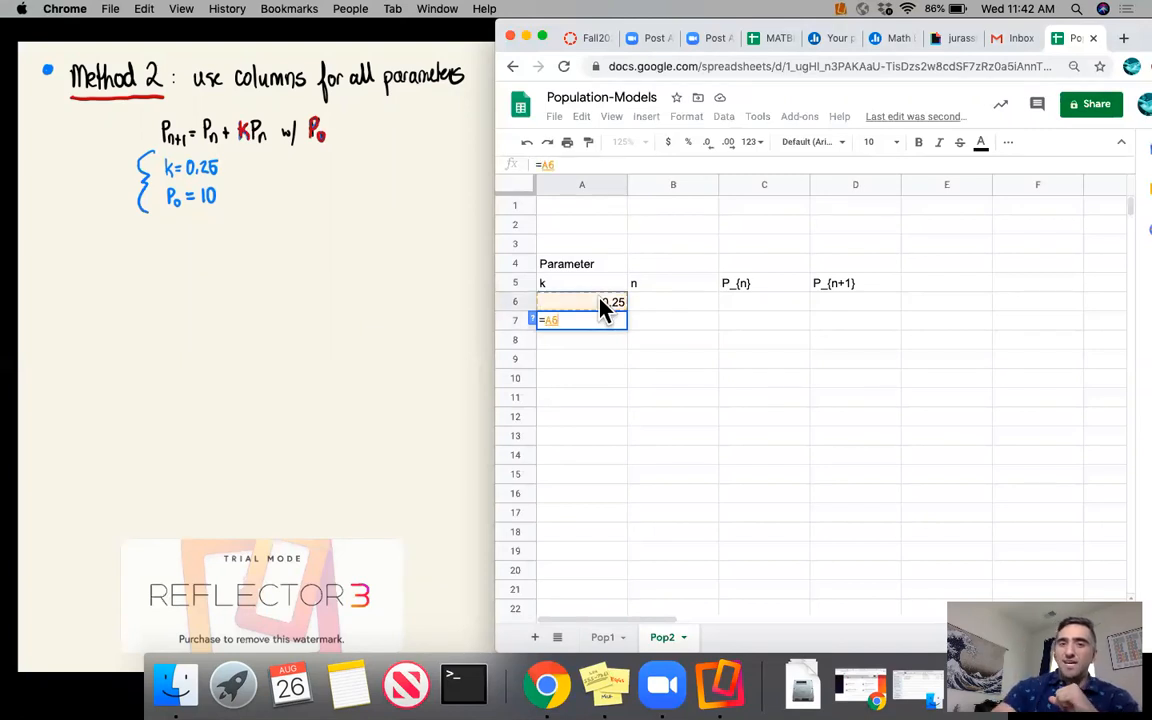
key("Return")
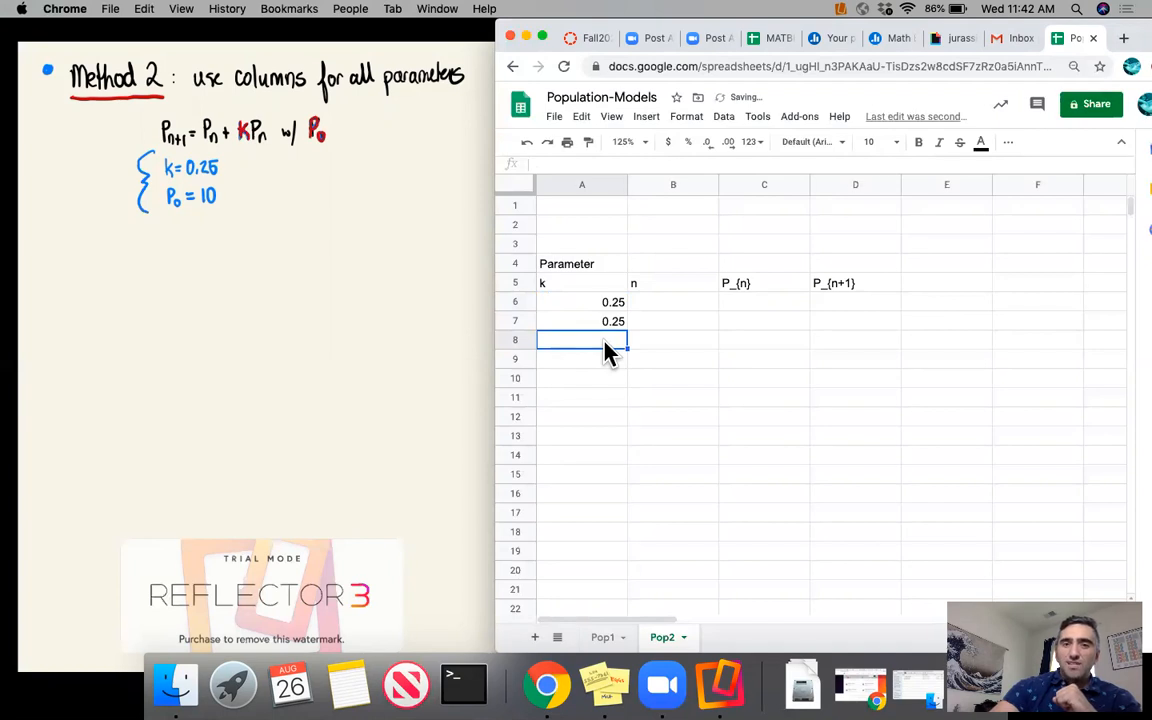
type("=")
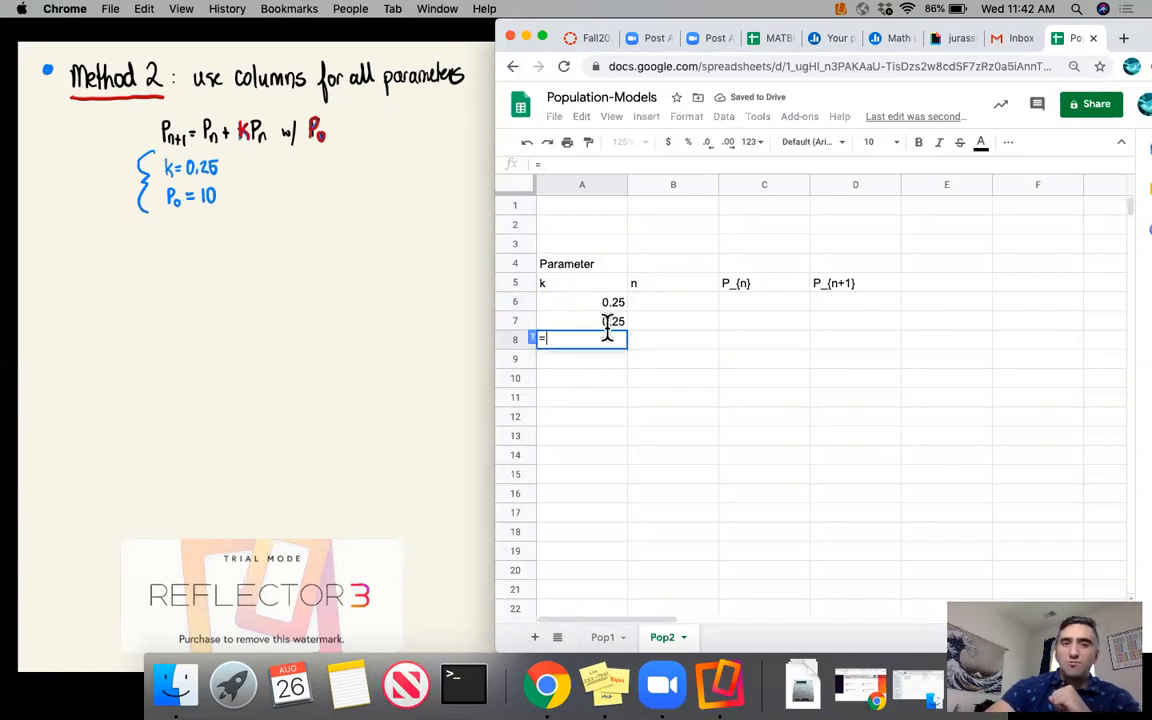
left_click(597, 320)
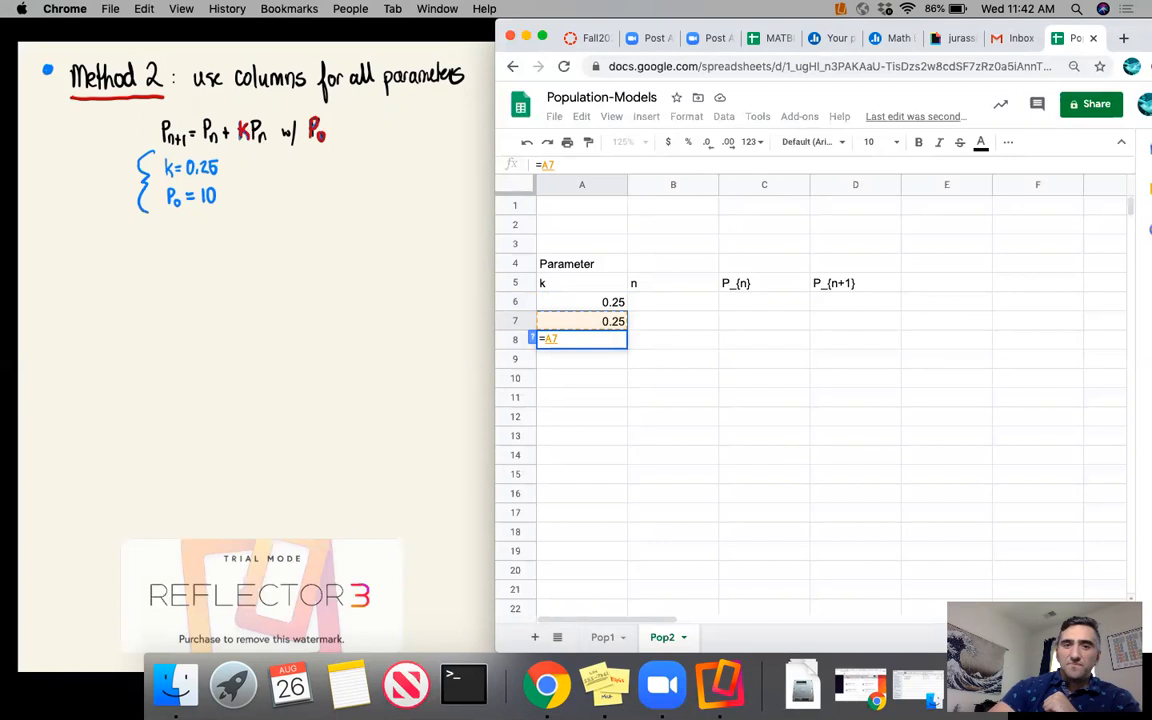
key("Return")
left_click_drag(611, 324, 624, 576)
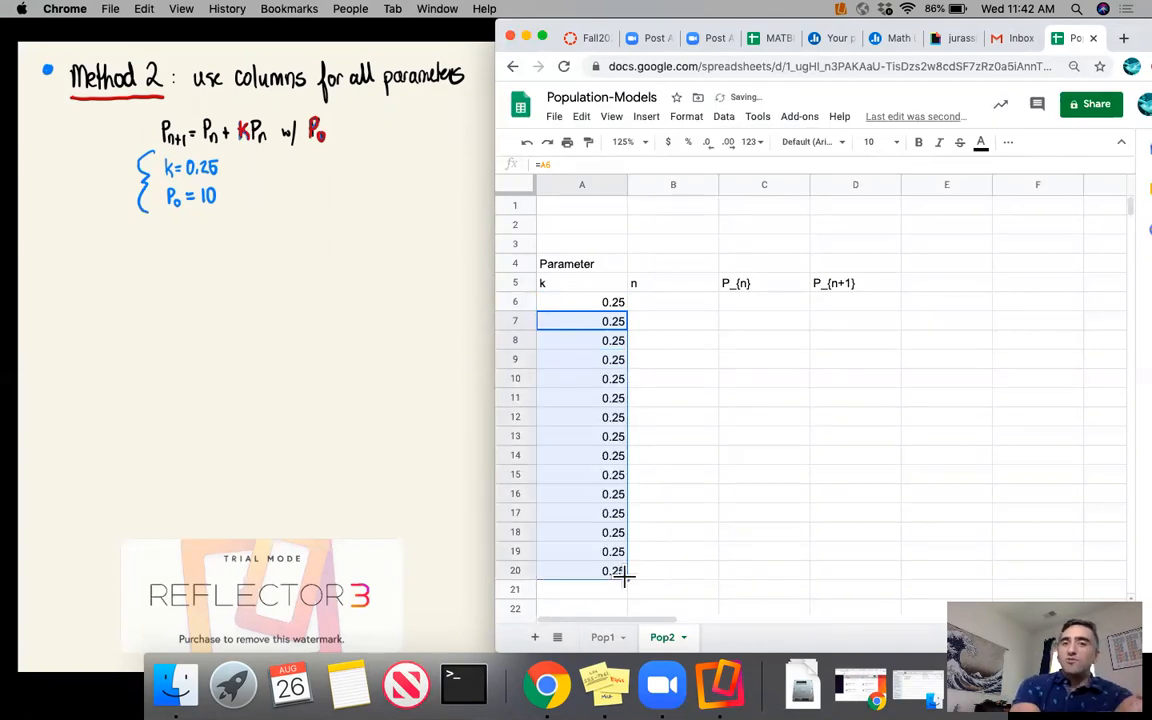
Test the linked k column by changing A6 to 0.55 and restoring it to 0.25.
left_click(583, 310)
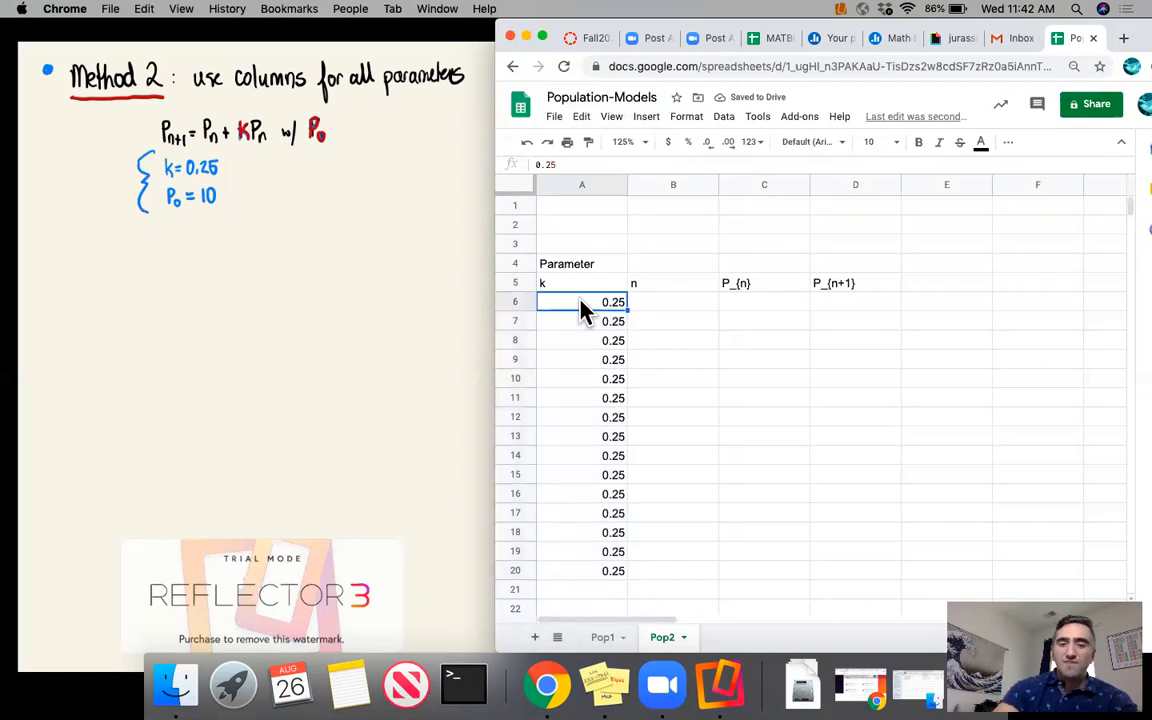
type("0.55")
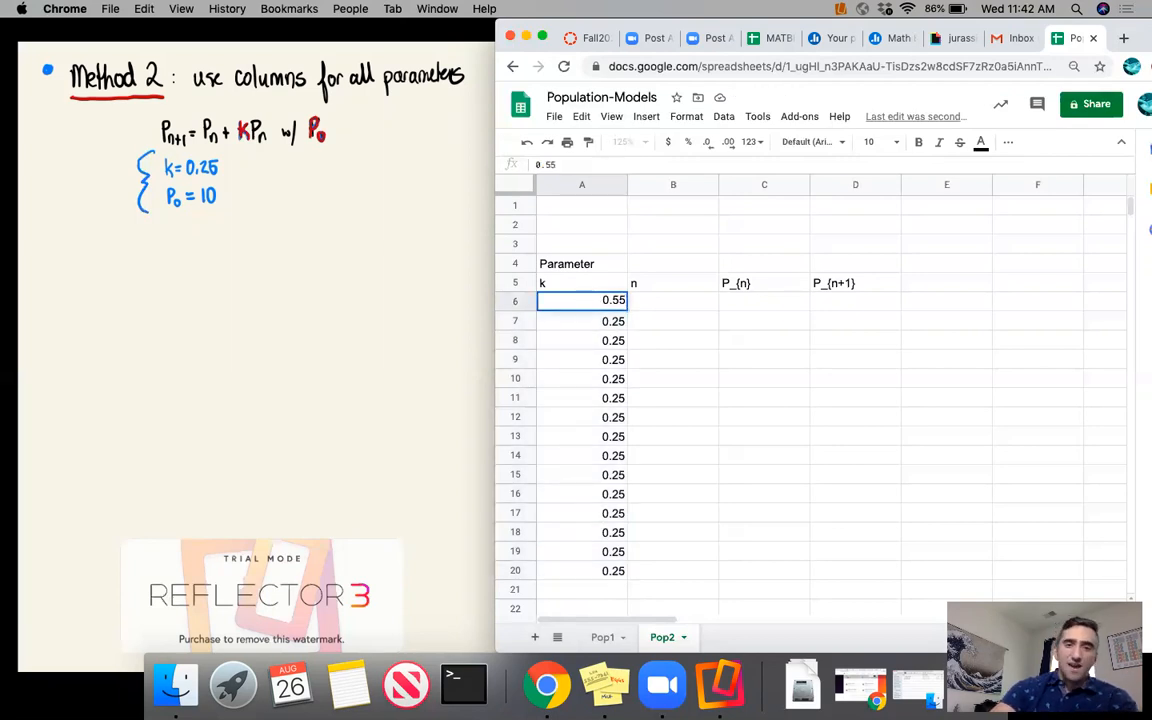
key("Return")
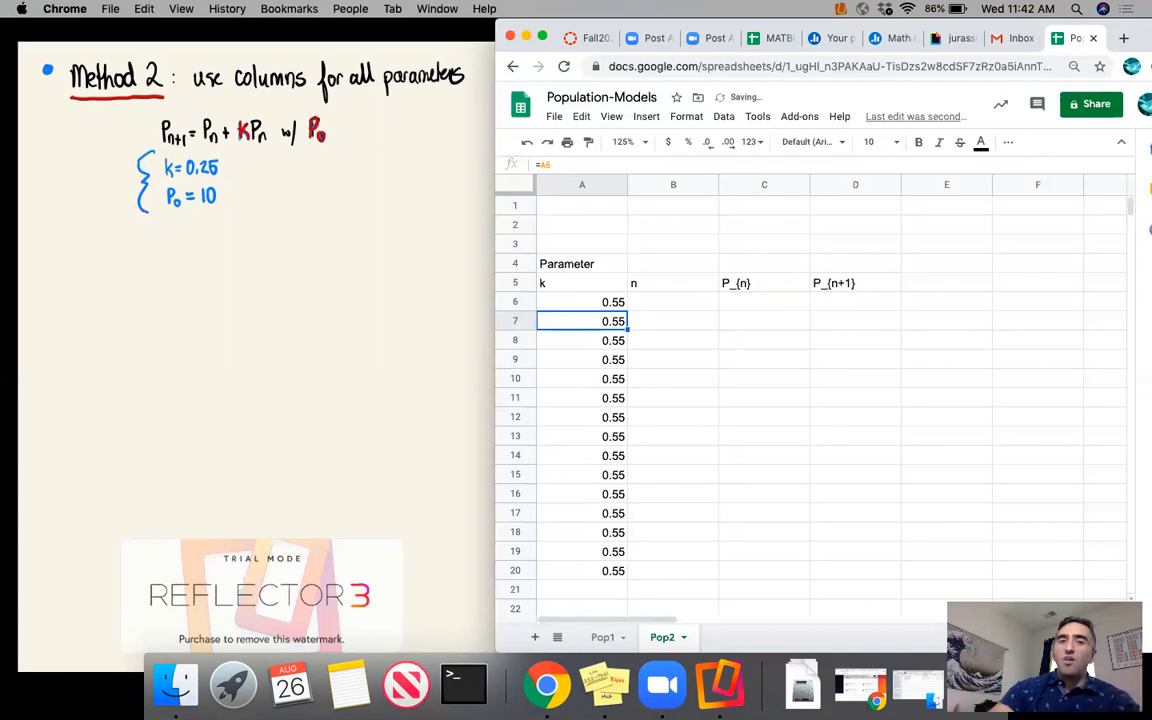
key("Up")
type("0.25")
key("Return")
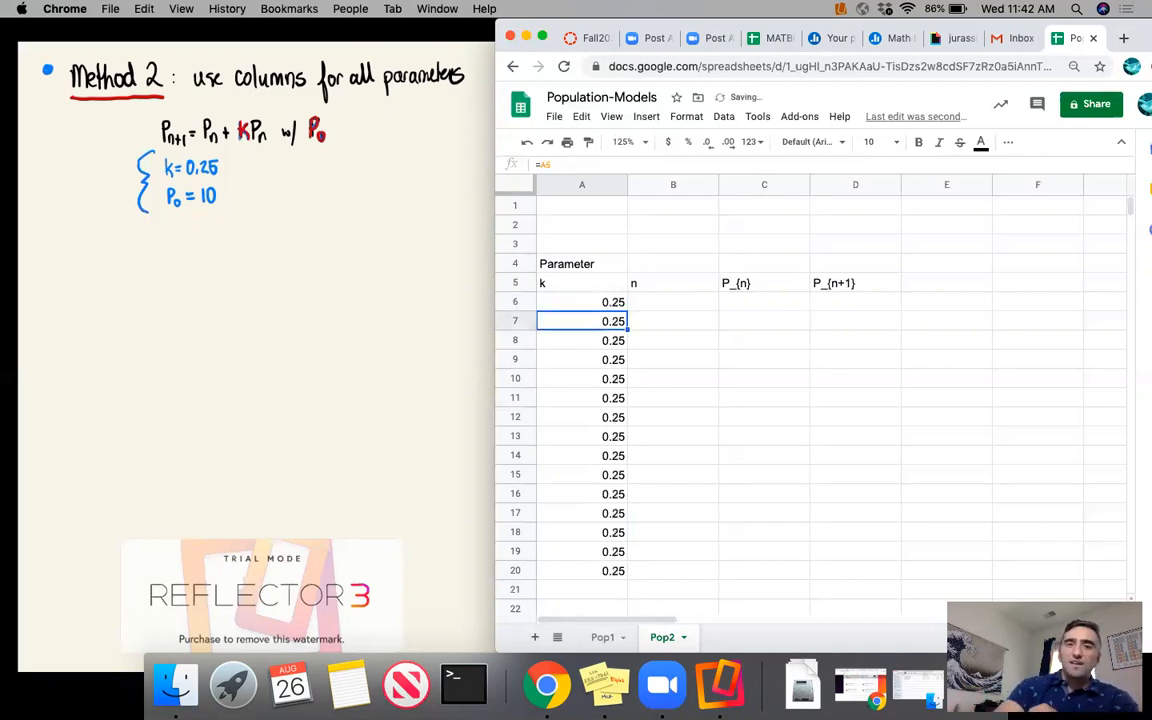
Enter 0, 1, 2 and 3 in cells B6 to B9 and extend the n series down to B20.
left_click(676, 304)
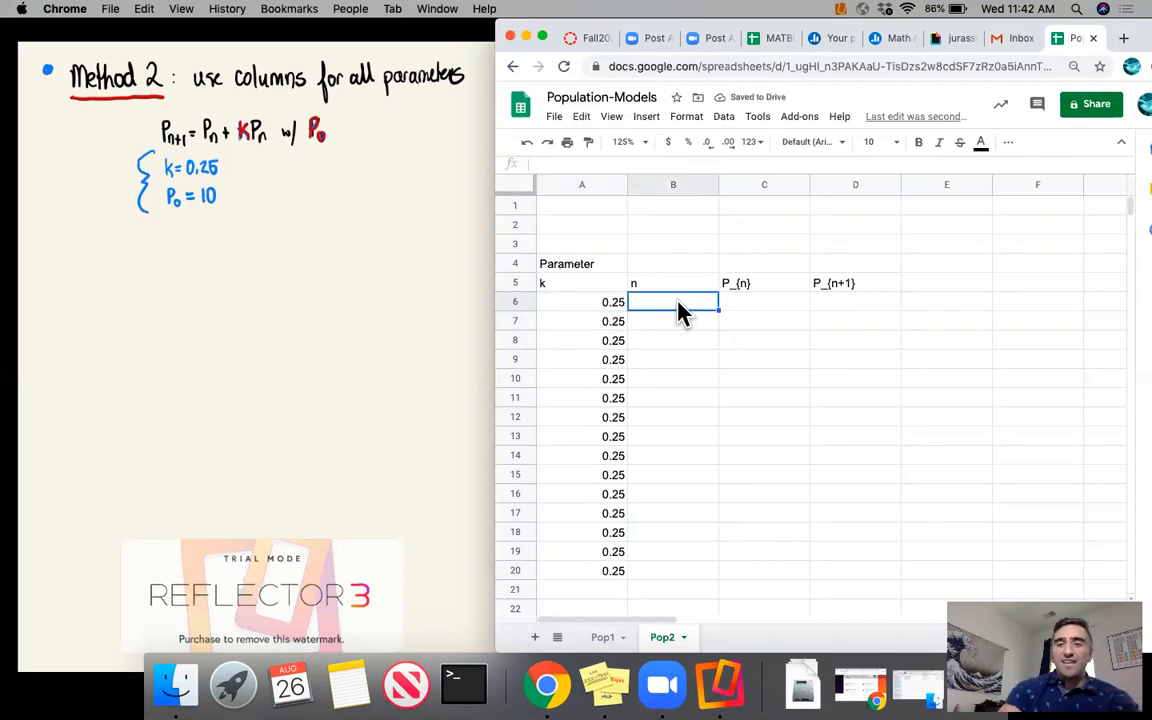
type("0")
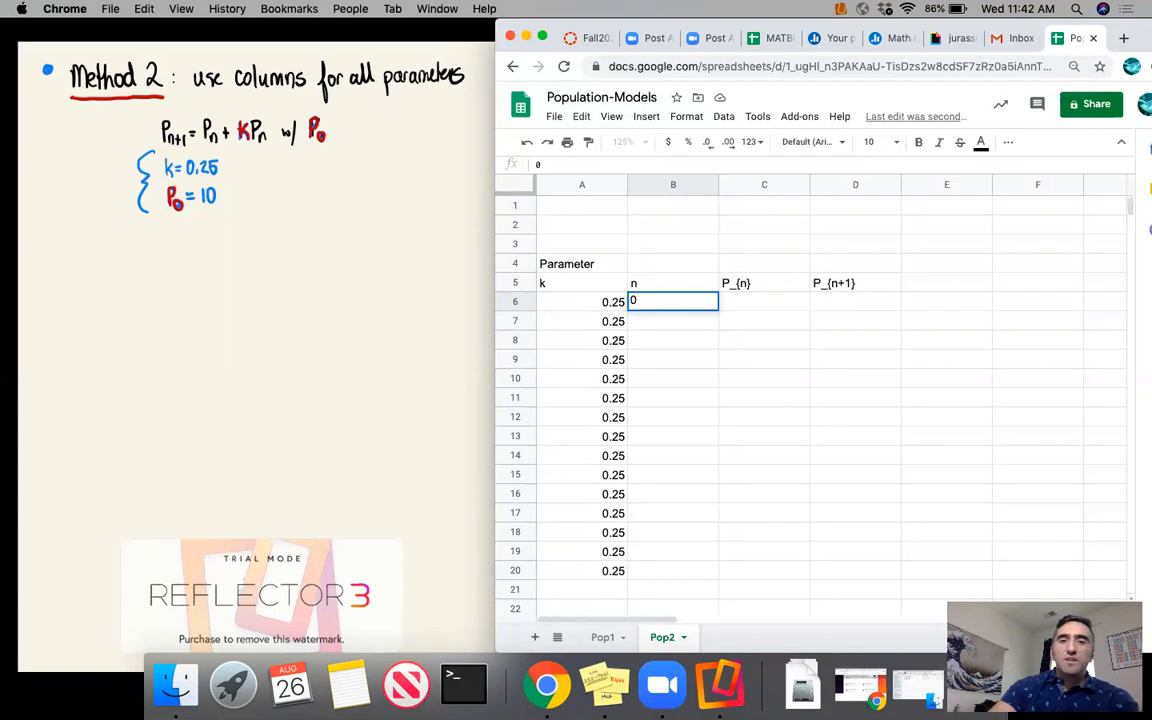
key("Return")
type("1")
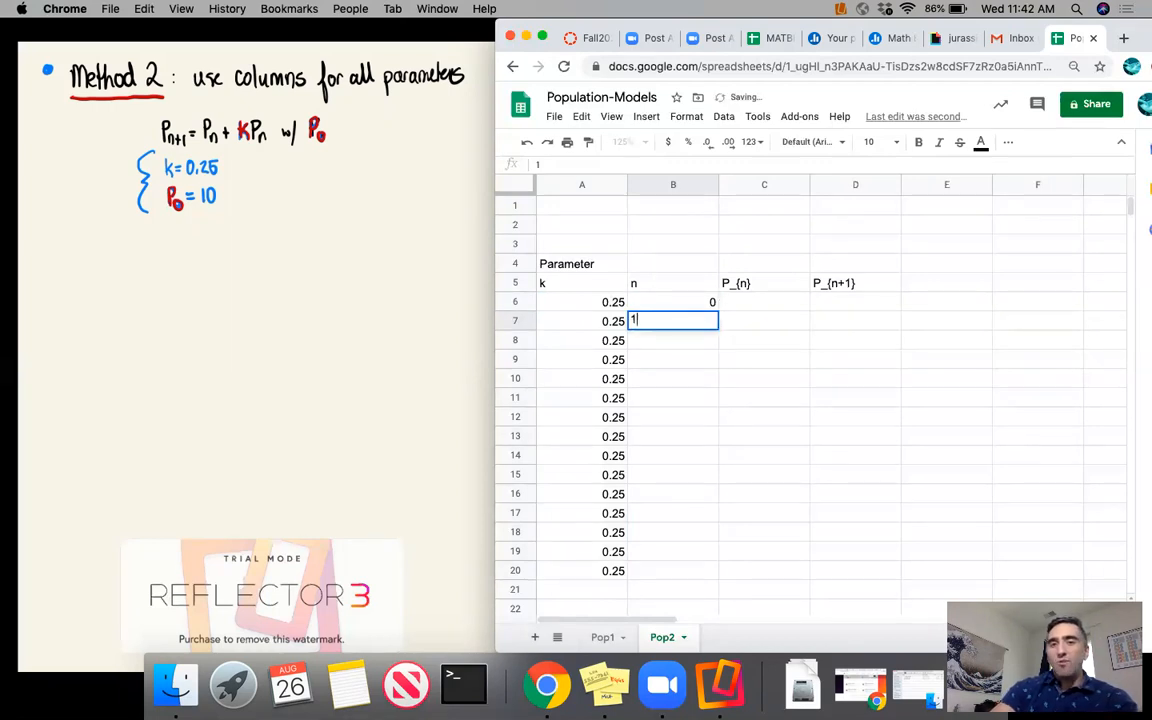
key("Return")
type("2")
key("Return")
type("3")
key("Return")
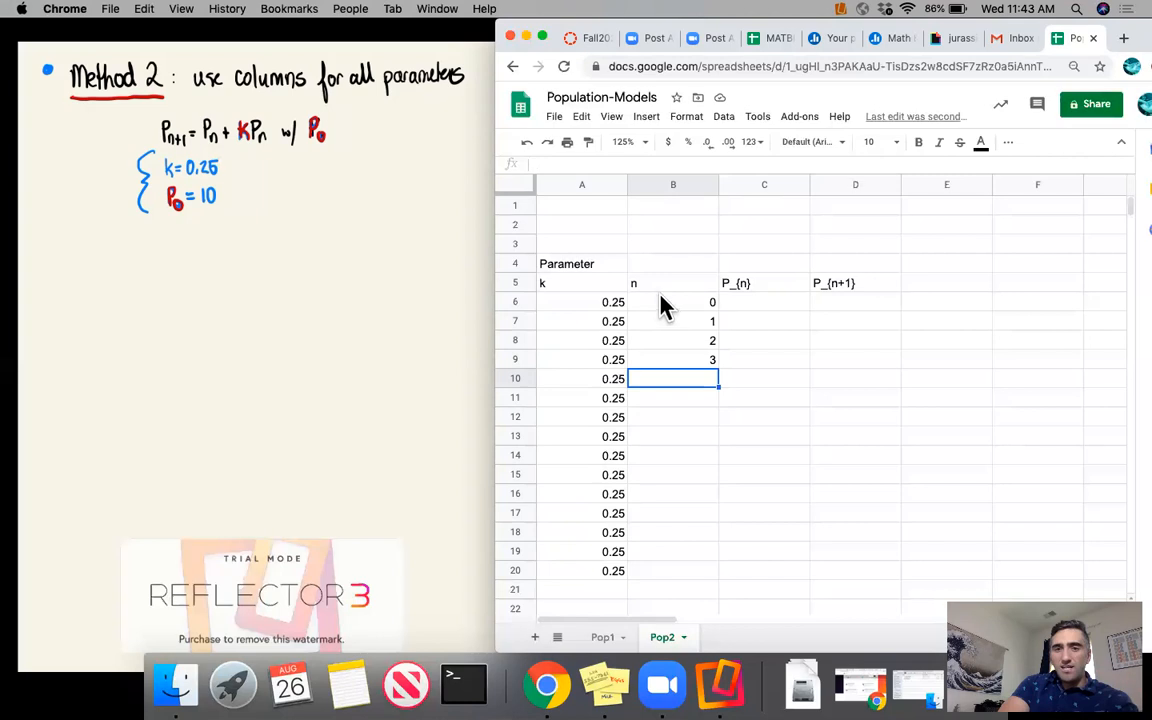
left_click_drag(657, 303, 668, 366)
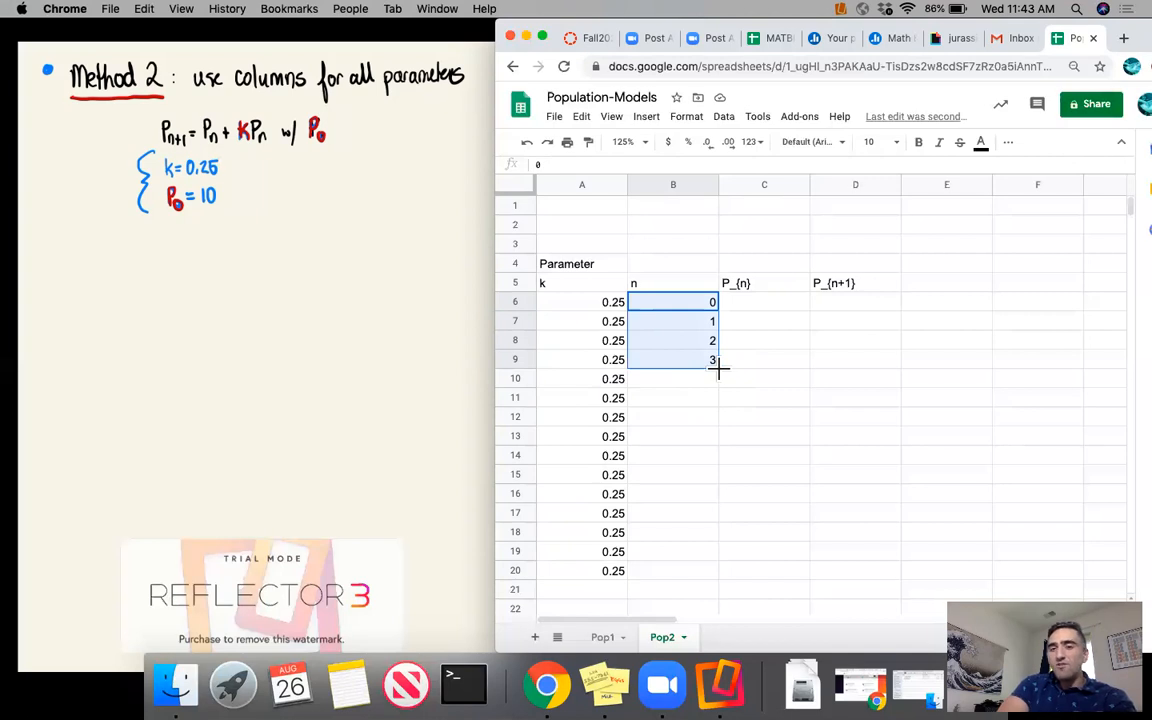
left_click_drag(718, 368, 710, 572)
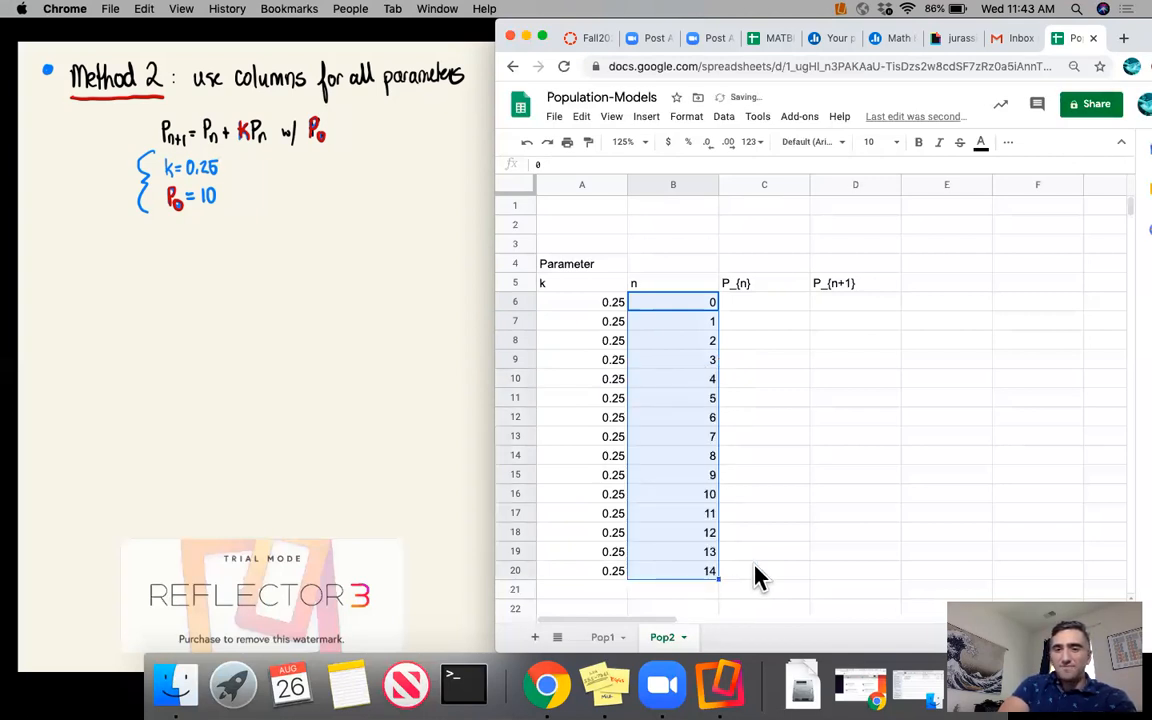
Enter the initial population 10 in cell C6 under P_{n}.
left_click(768, 303)
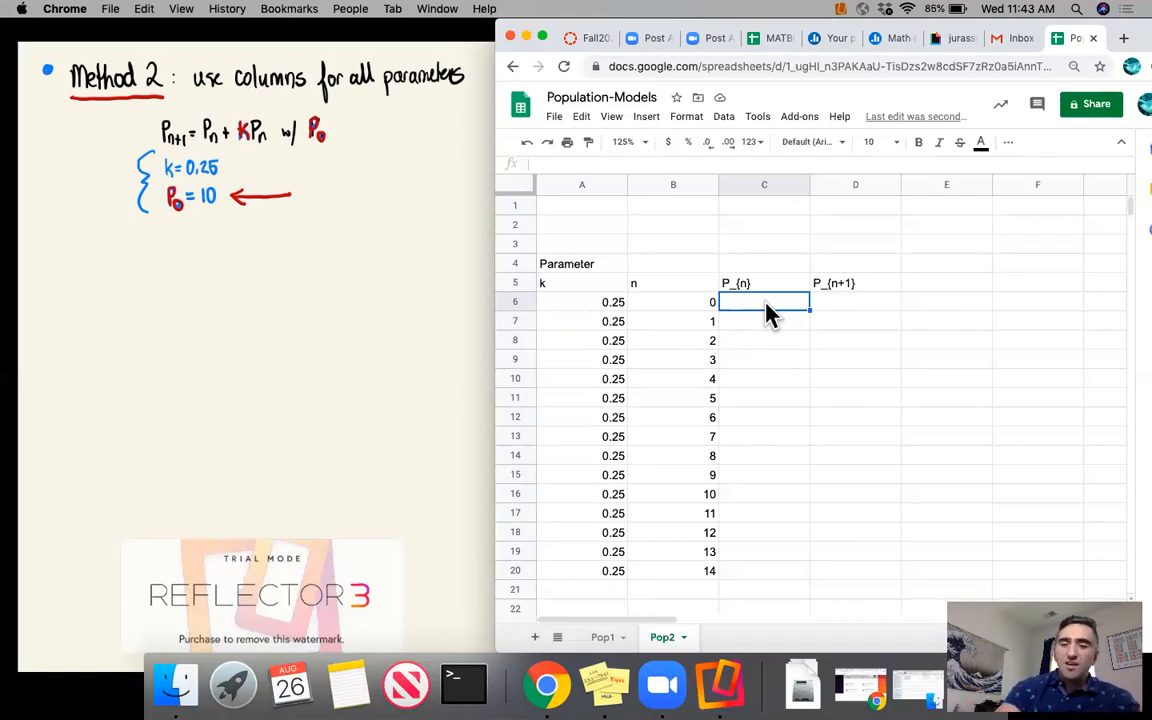
type("10")
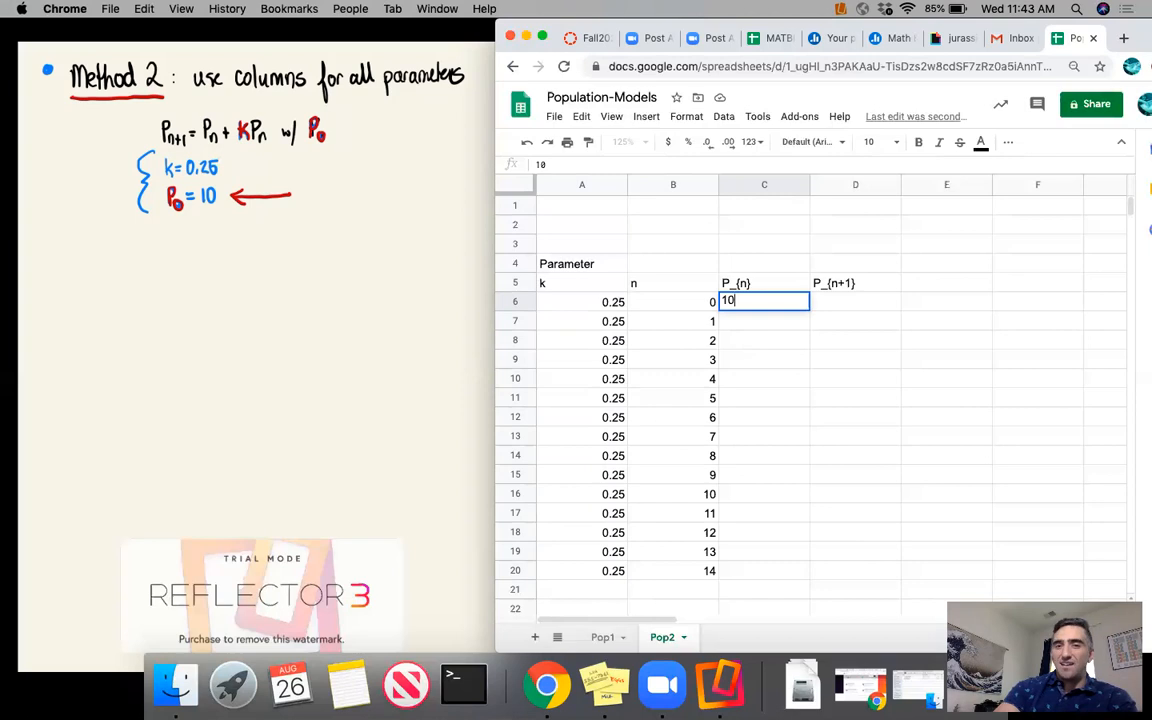
key("Return")
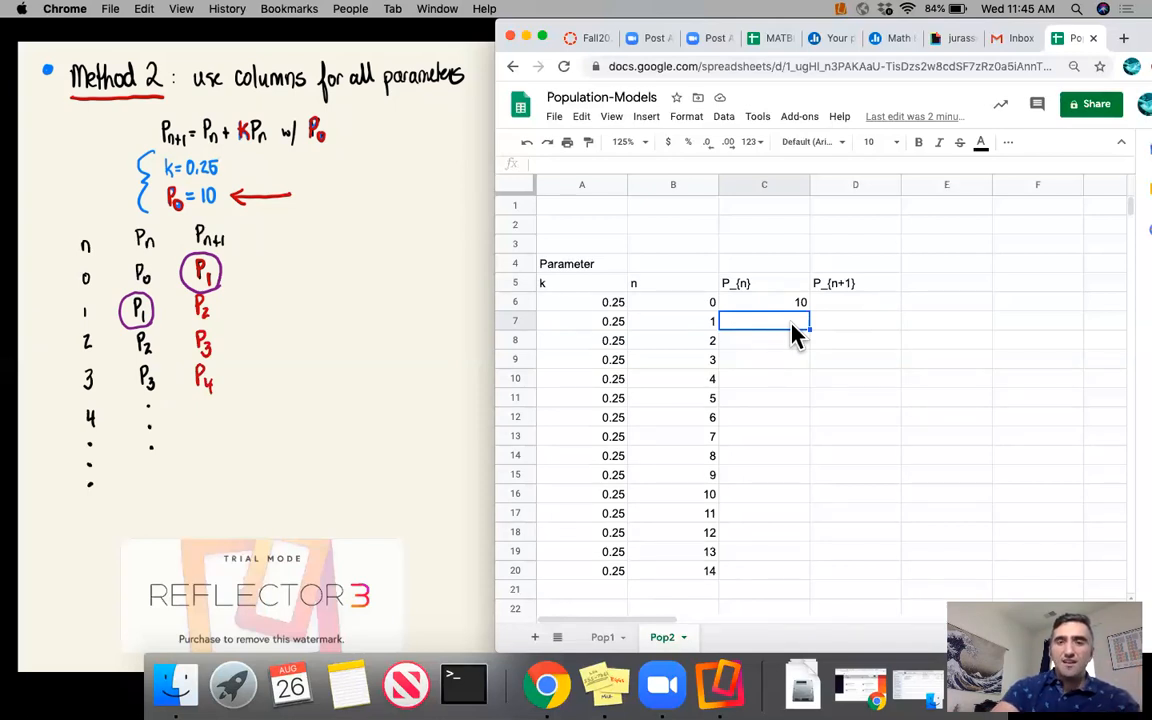
Link the P_{n} column to the previous row's P_{n+1}, with =D6 in C7 and =D7 in C8.
type("=")
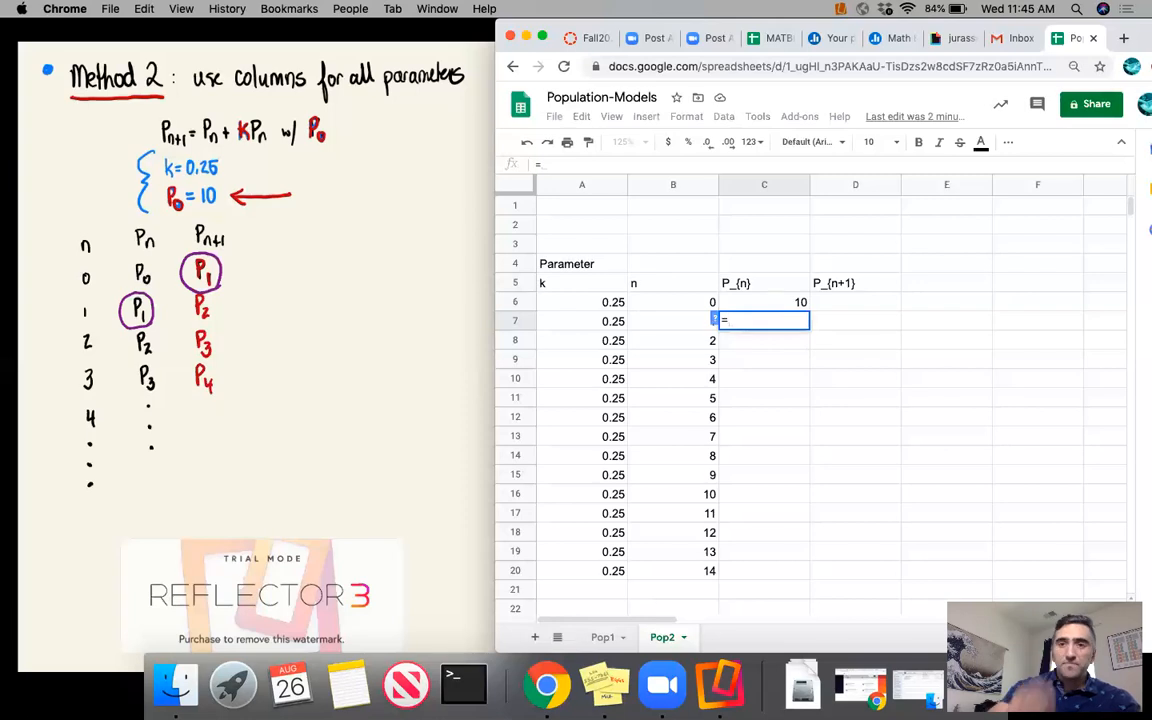
left_click(872, 302)
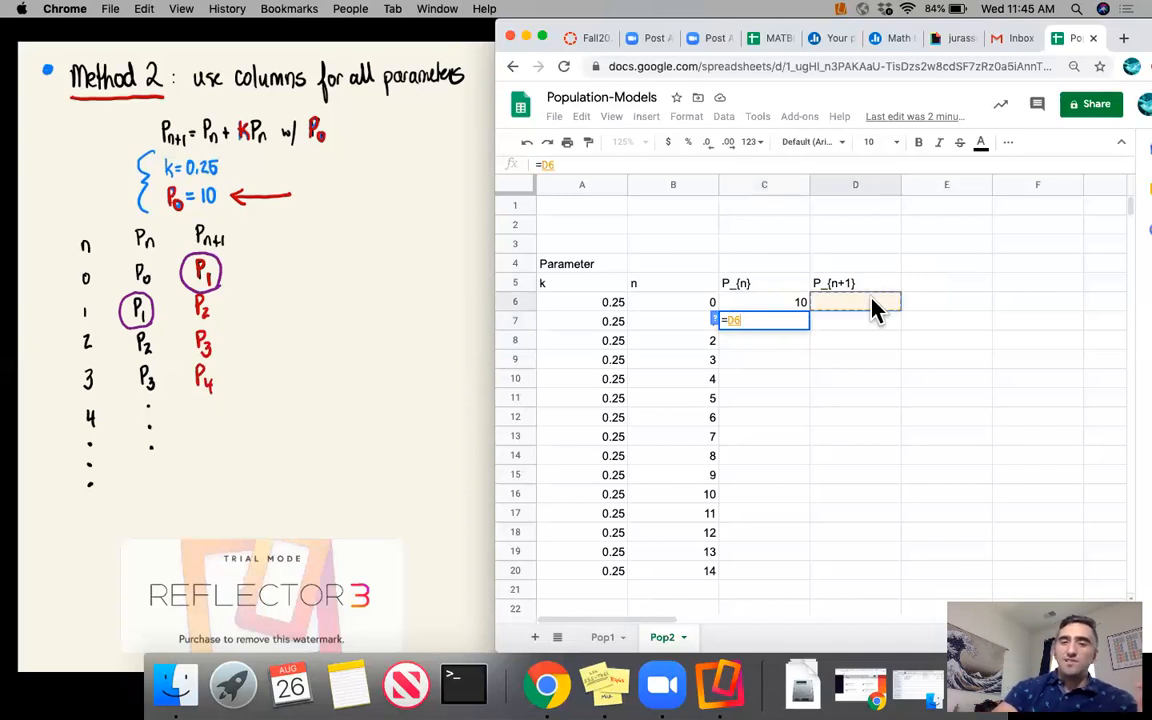
key("Return")
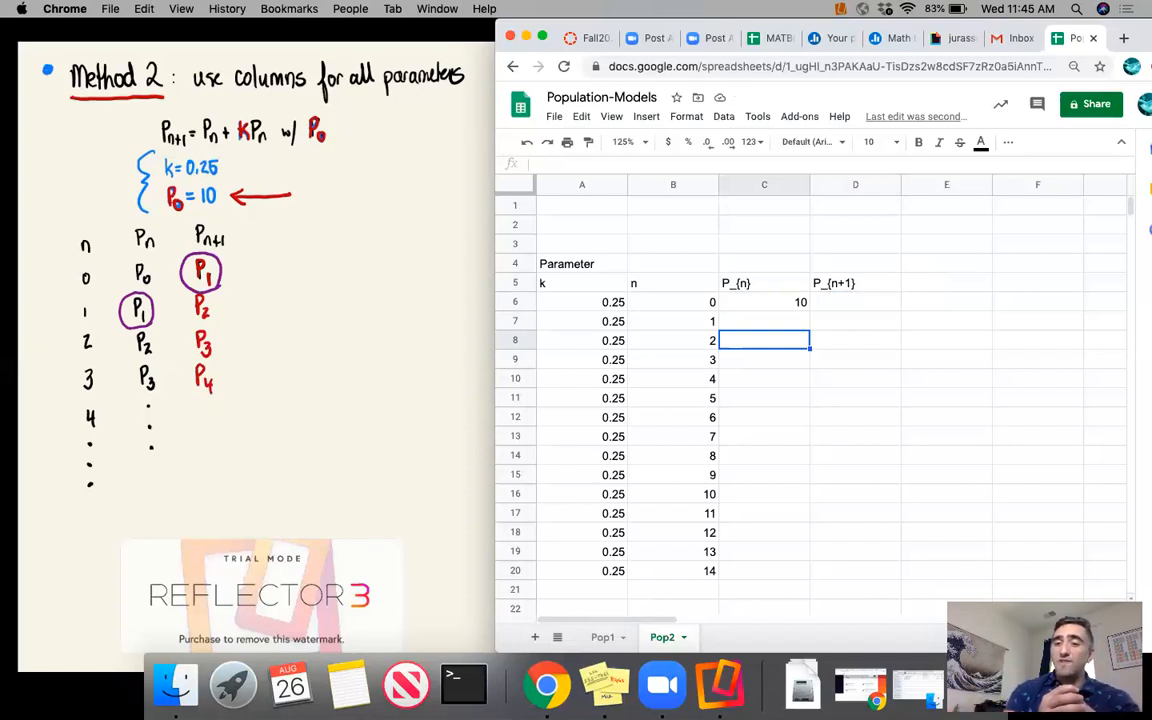
type("=")
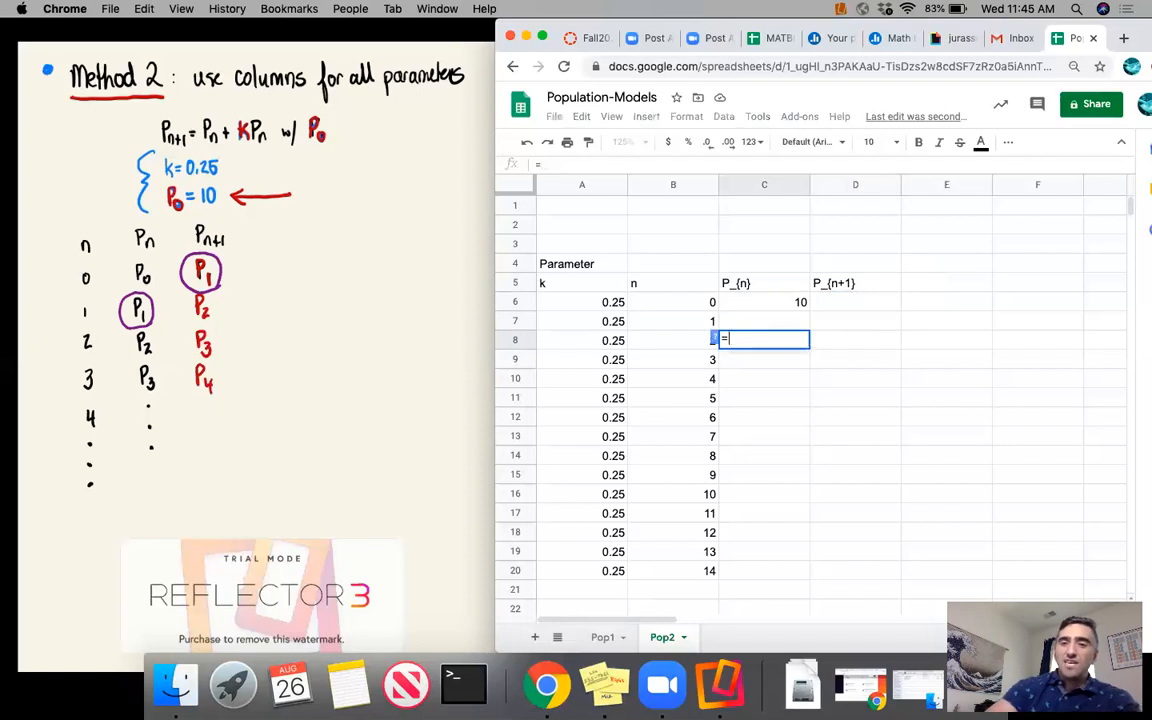
left_click(863, 324)
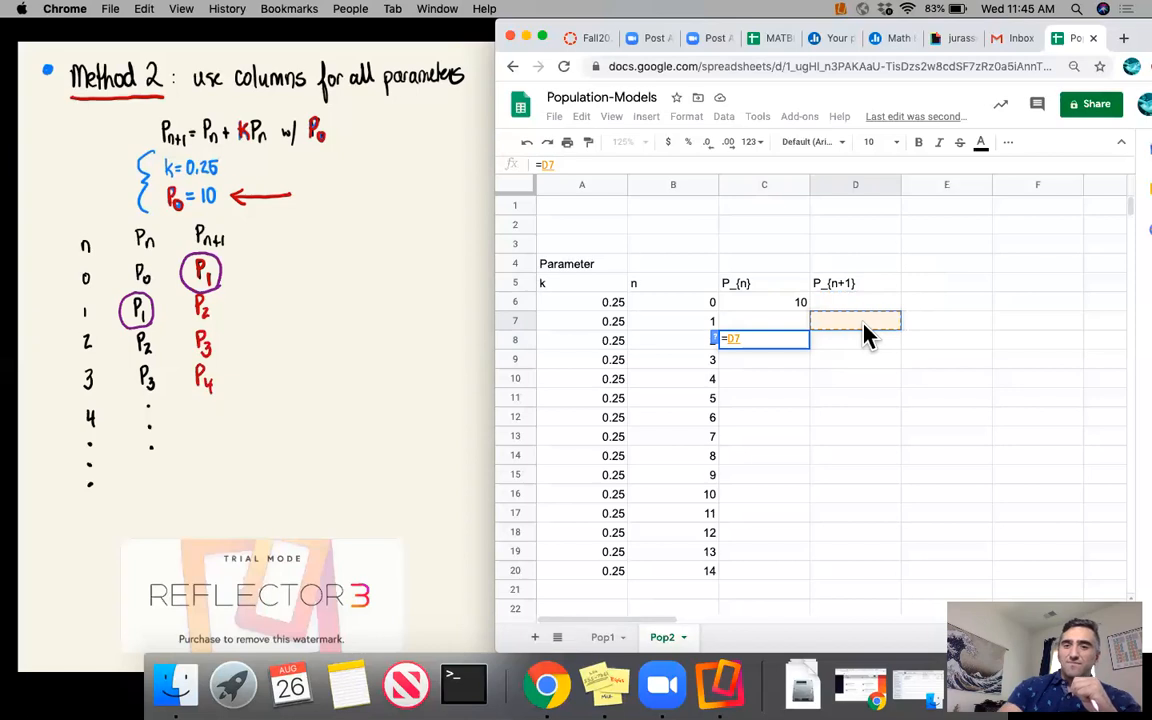
key("Return")
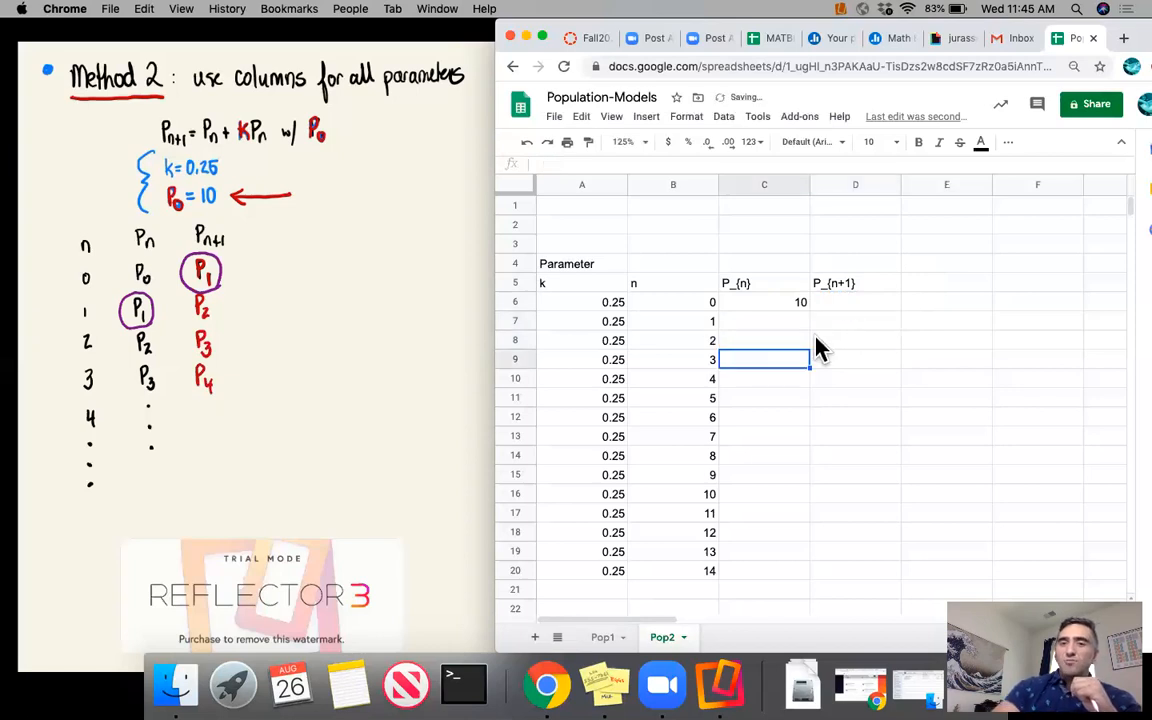
Extend the previous-row link formulas in C7:C8 down the P_{n} column to C20.
left_click_drag(790, 321, 794, 352)
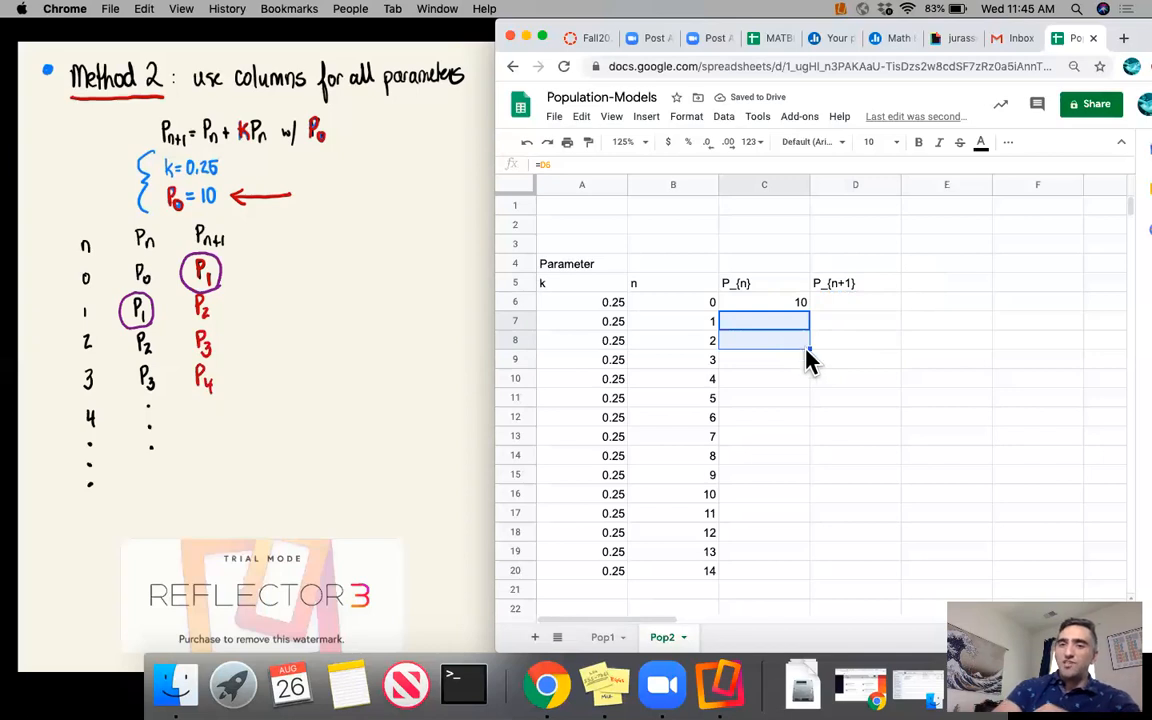
left_click_drag(810, 348, 800, 578)
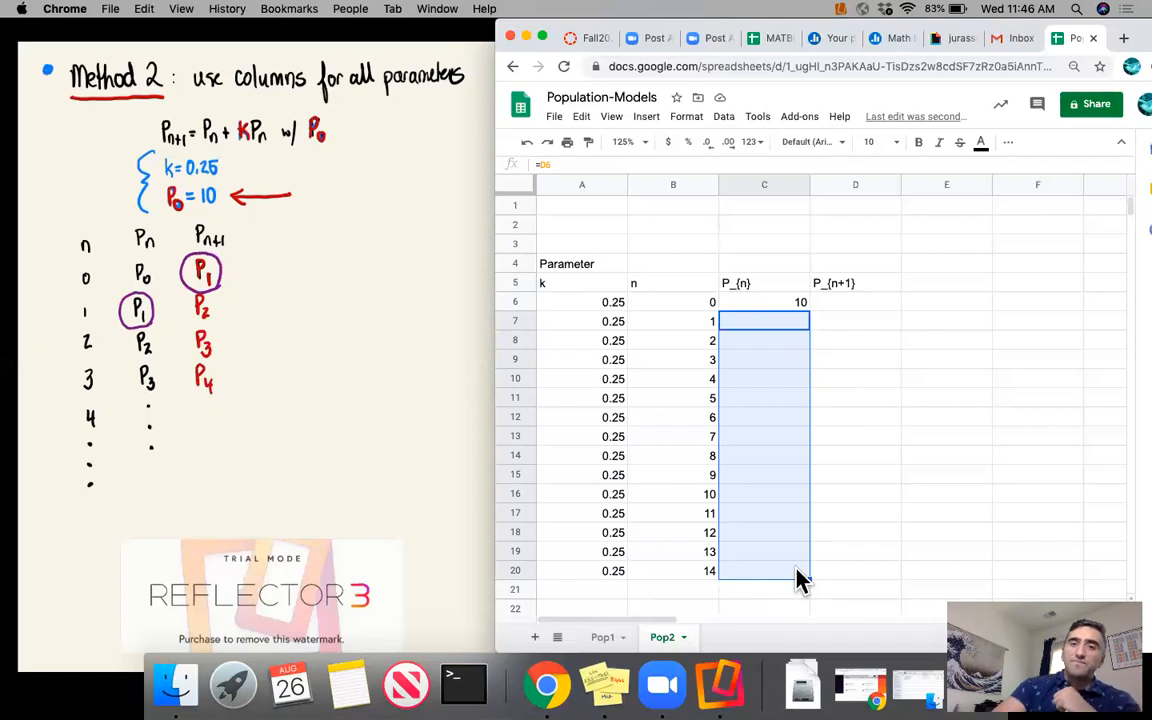
Enter the growth formula =C6+A6*C6 in cell D6 under P_{n+1}.
left_click(853, 303)
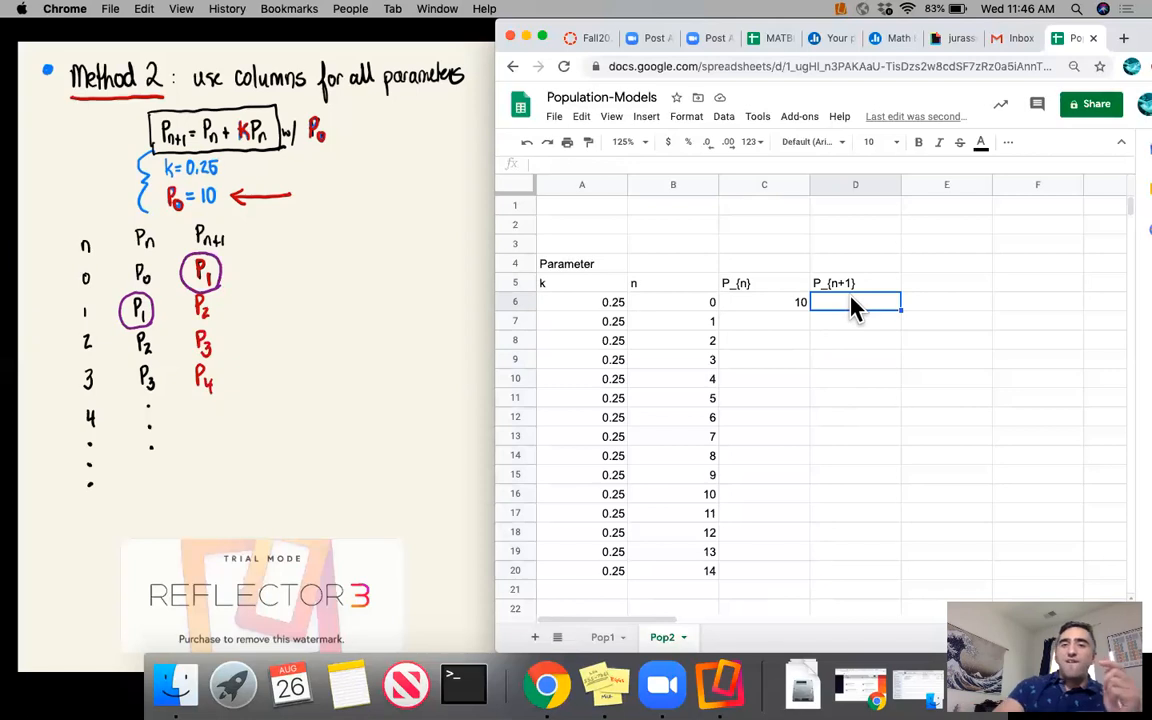
left_click(615, 305)
left_click_drag(778, 312, 785, 313)
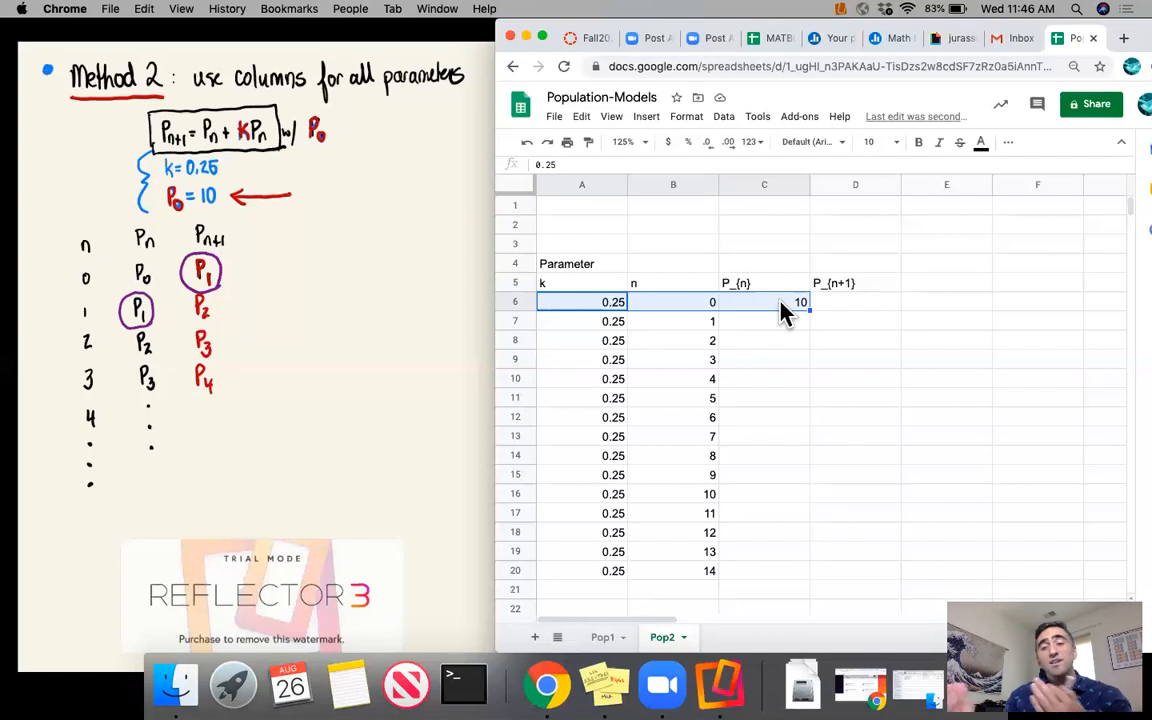
left_click(828, 310)
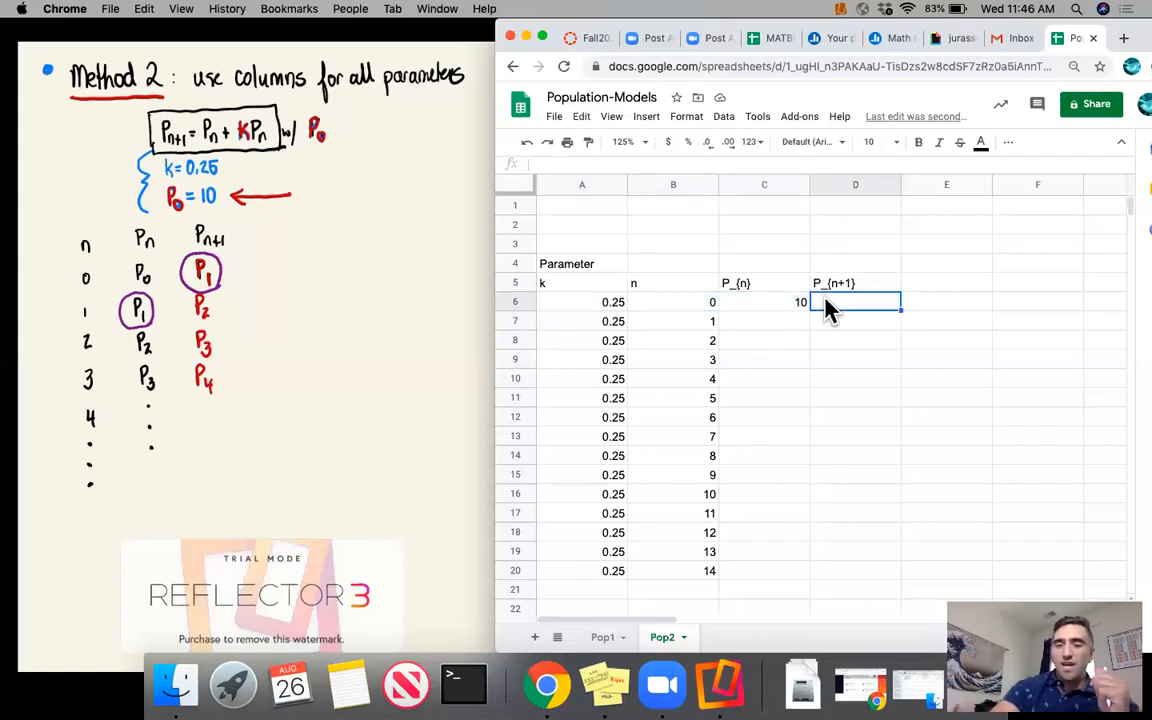
type("=")
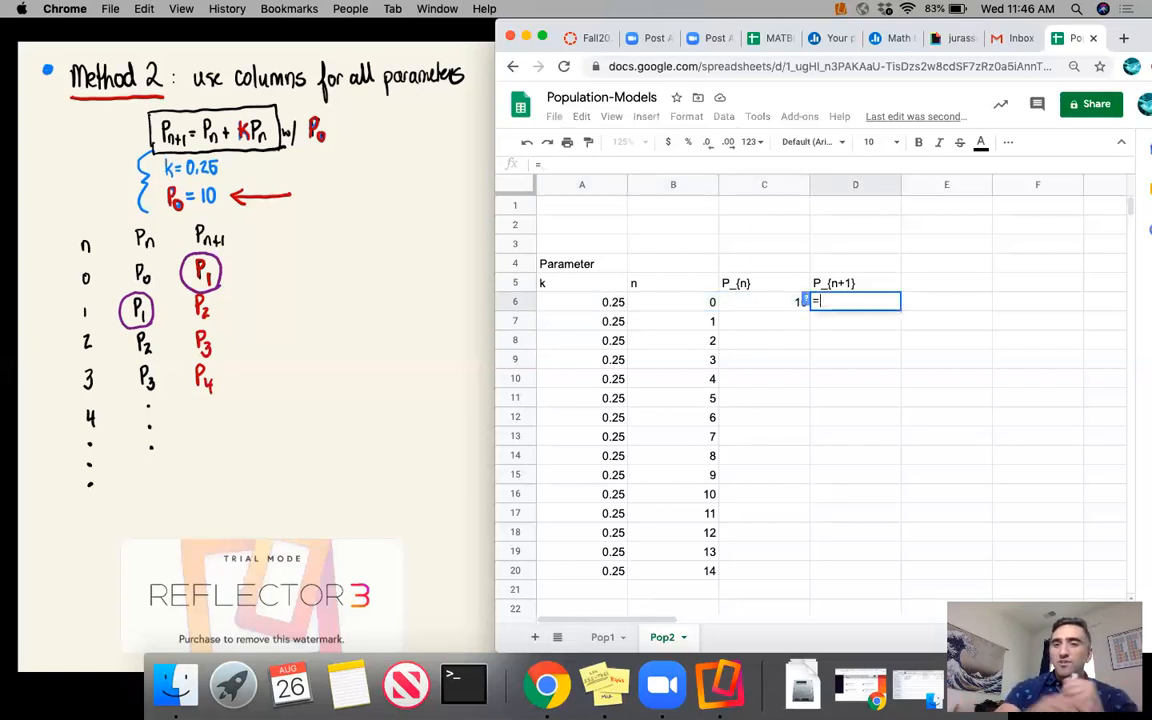
left_click(781, 300)
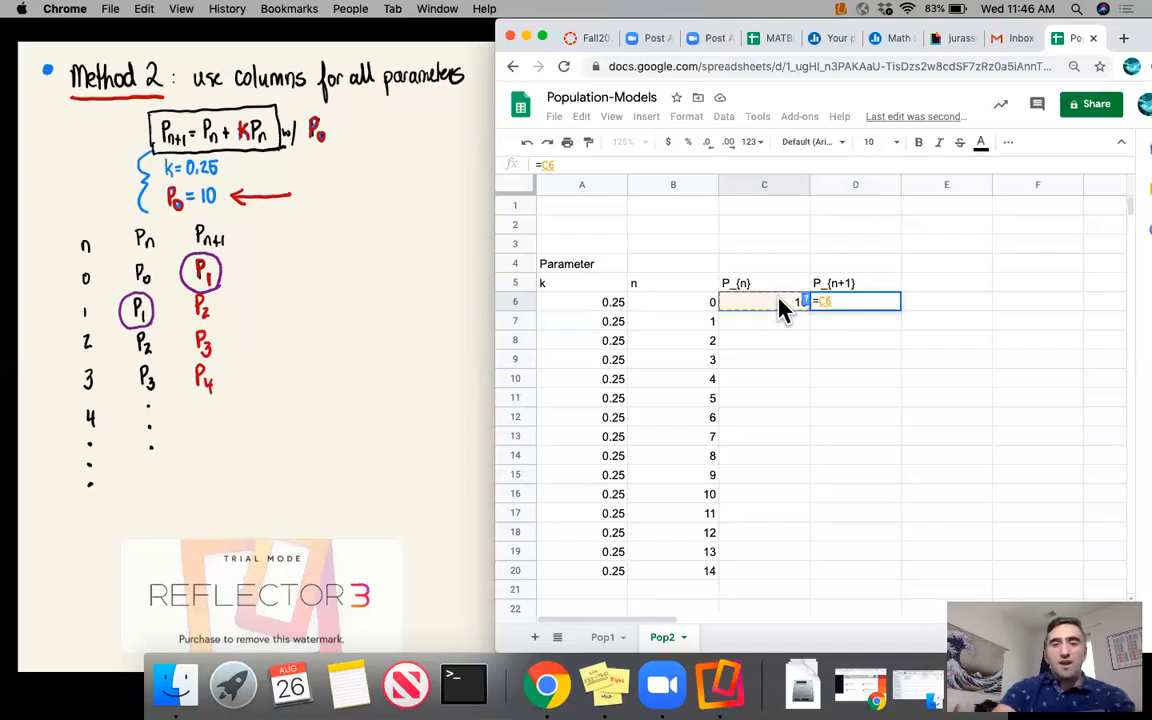
type("+")
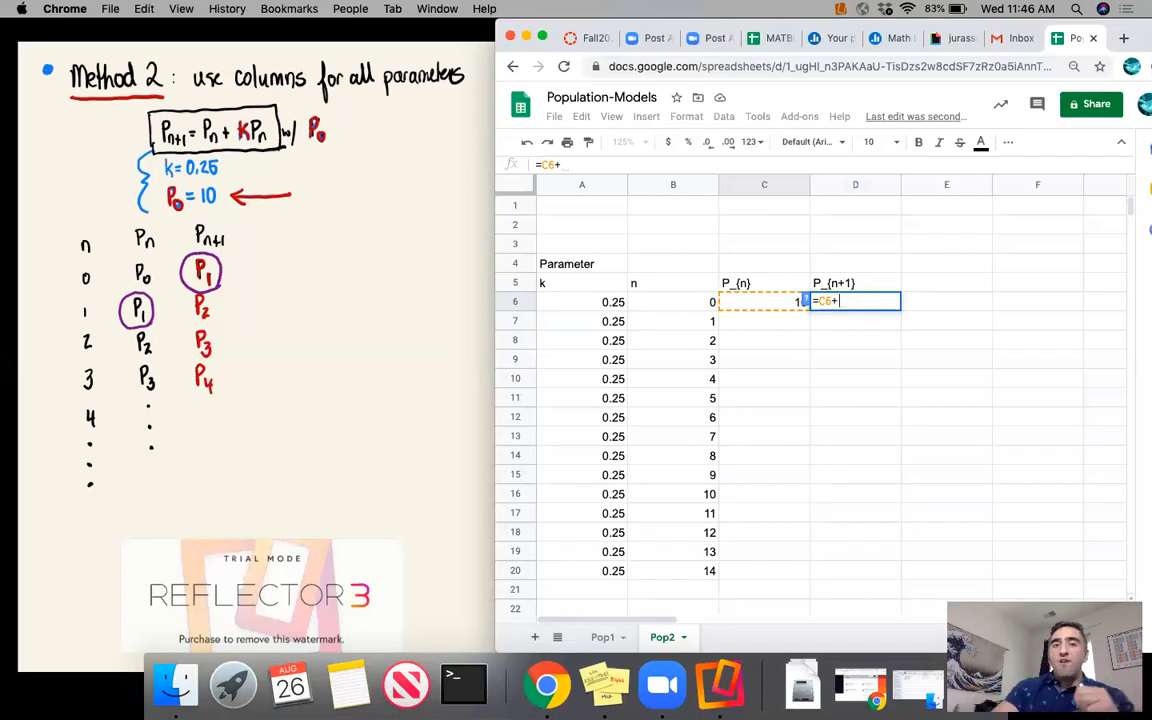
left_click(598, 303)
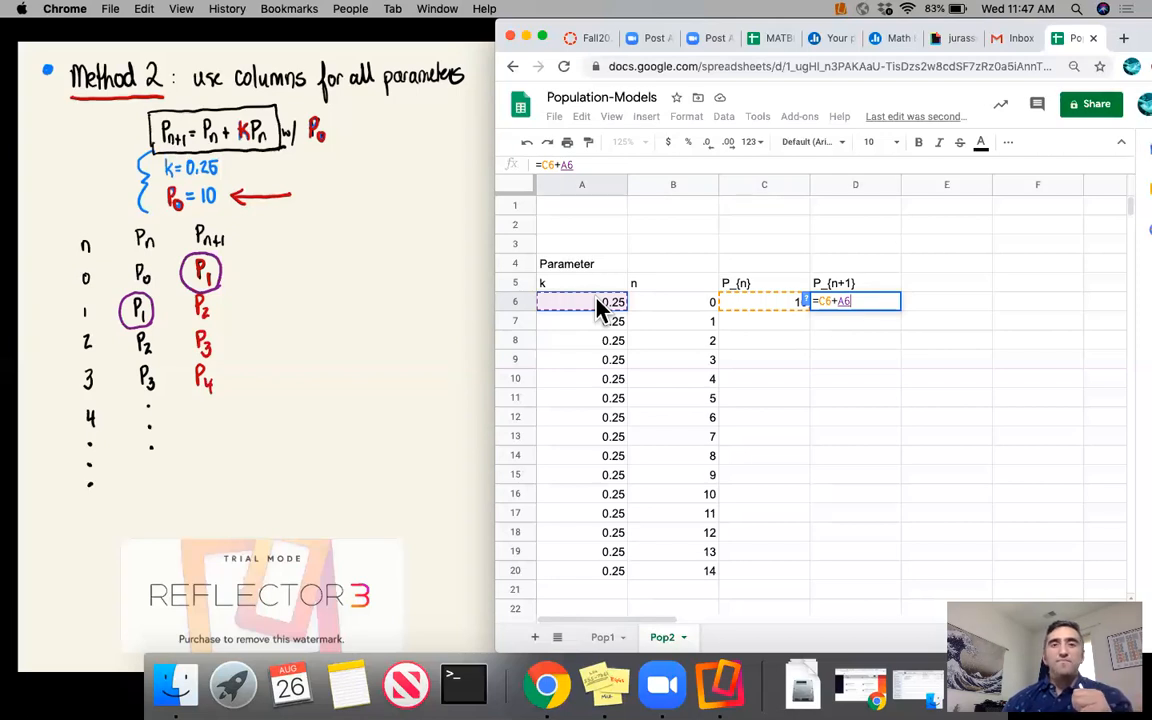
type("*")
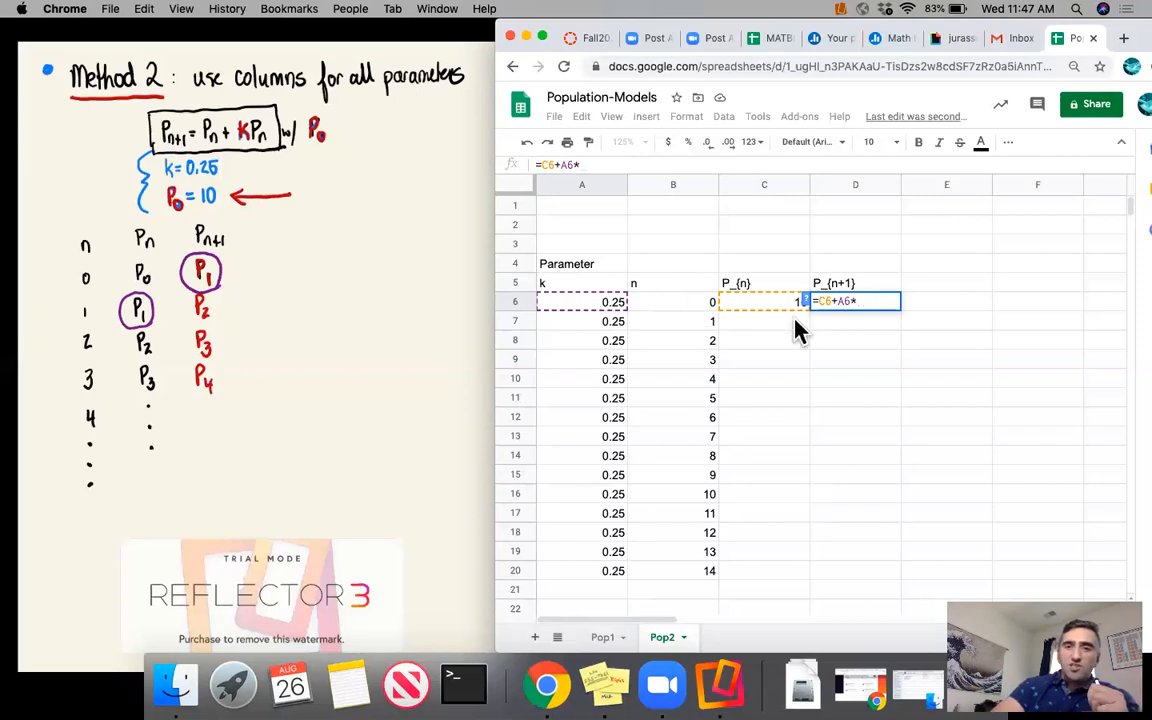
left_click(765, 308)
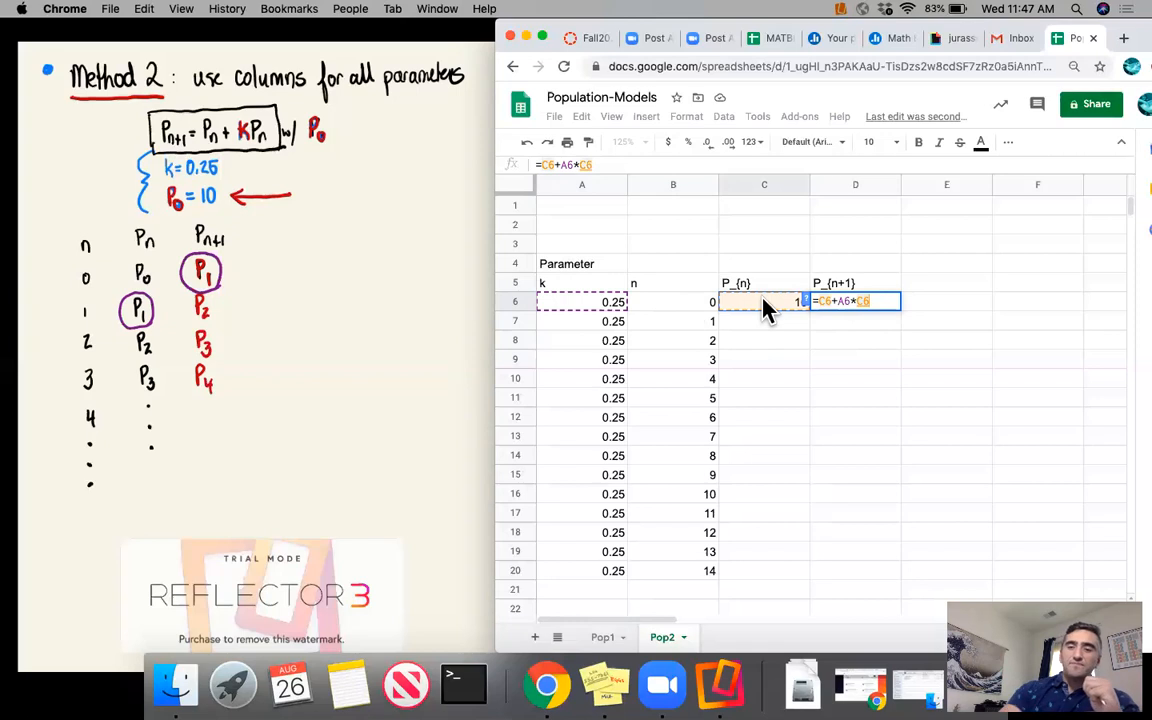
key("Return")
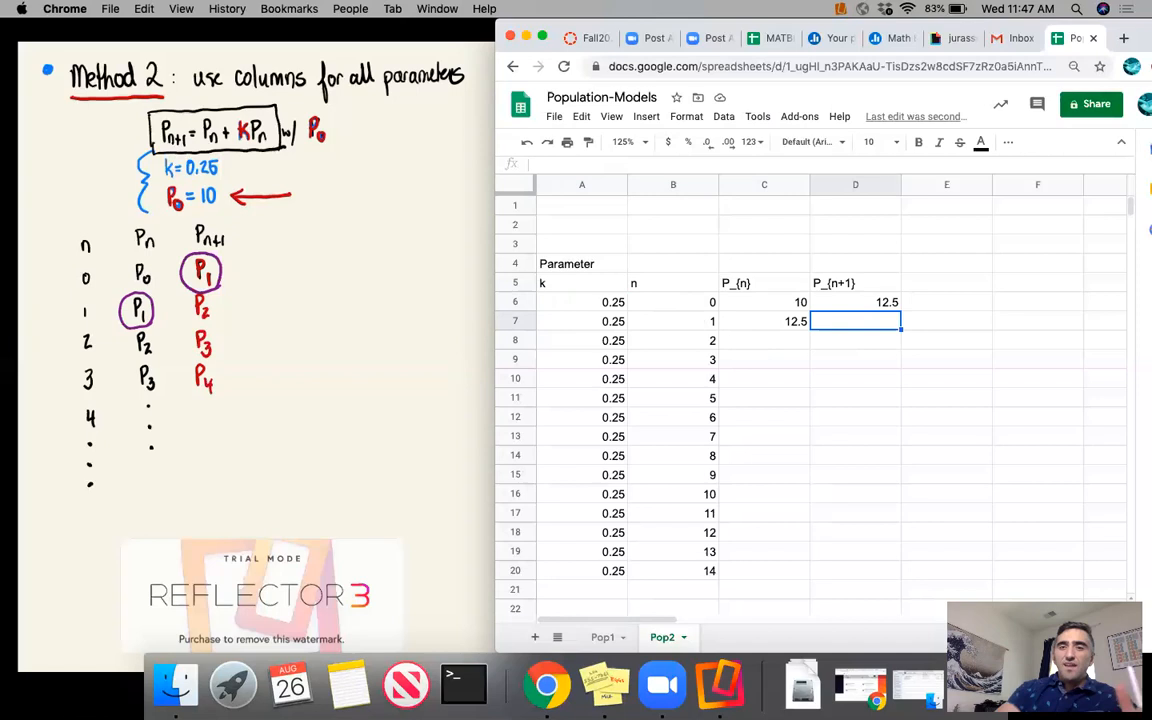
Fill the P_{n+1} formula from D6 down to D20 and narrow column B.
left_click(852, 290)
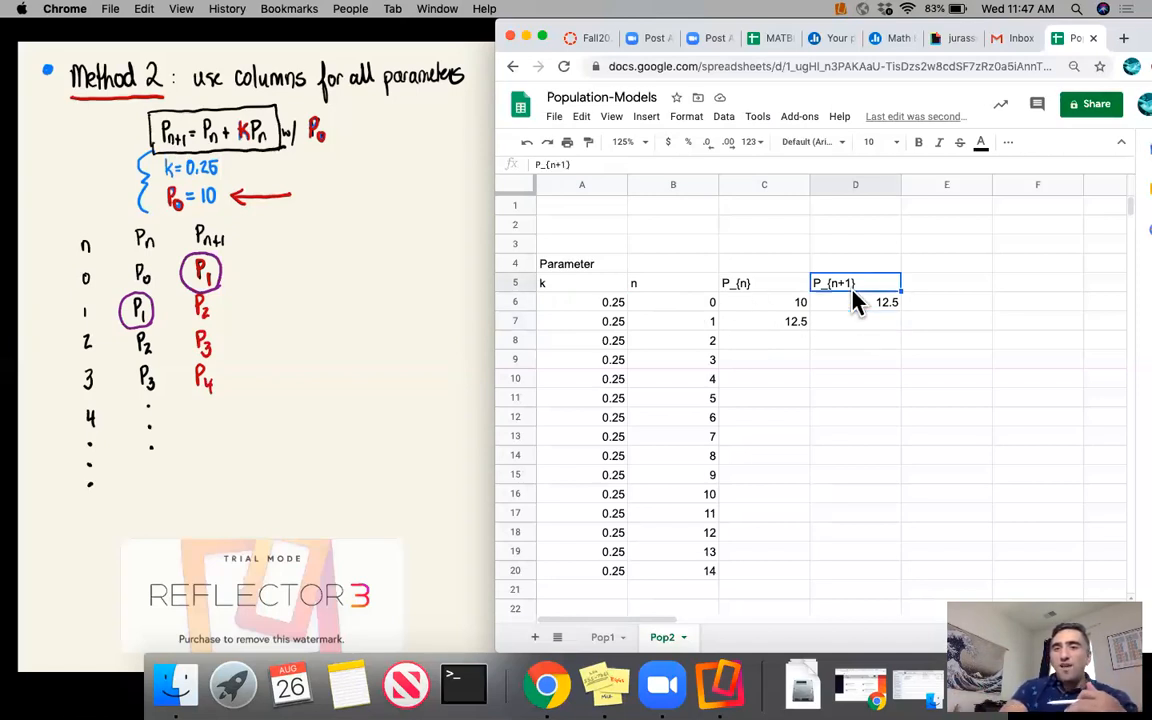
left_click(860, 302)
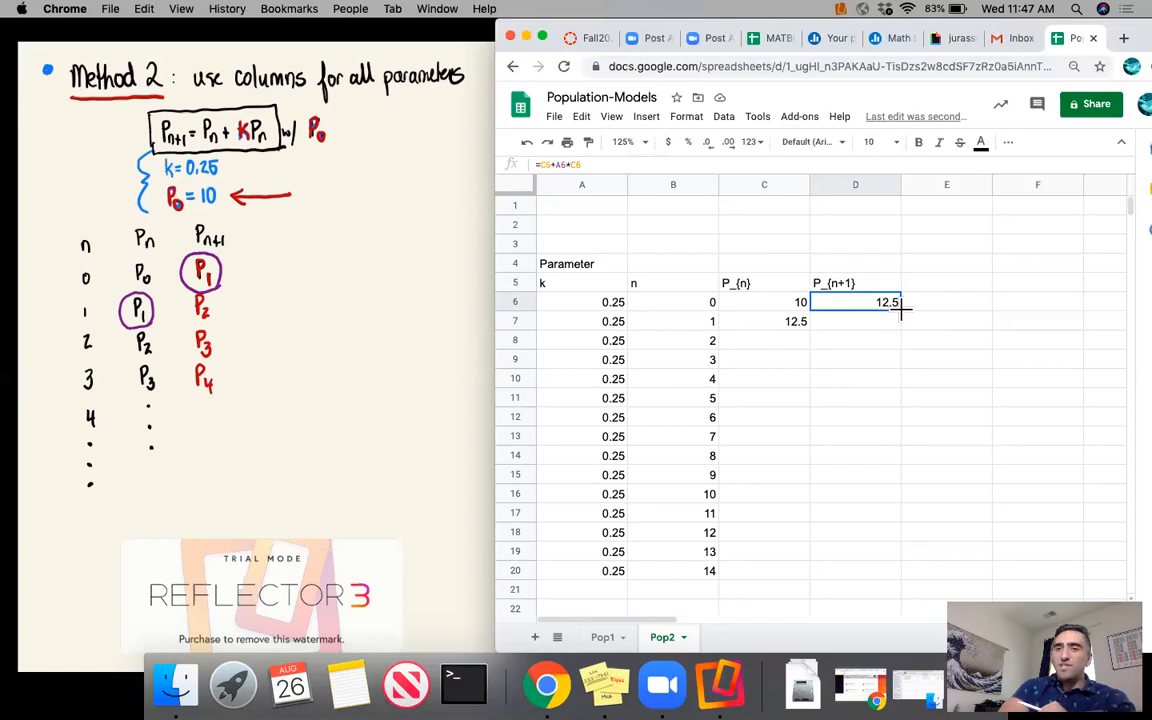
left_click_drag(900, 310, 893, 578)
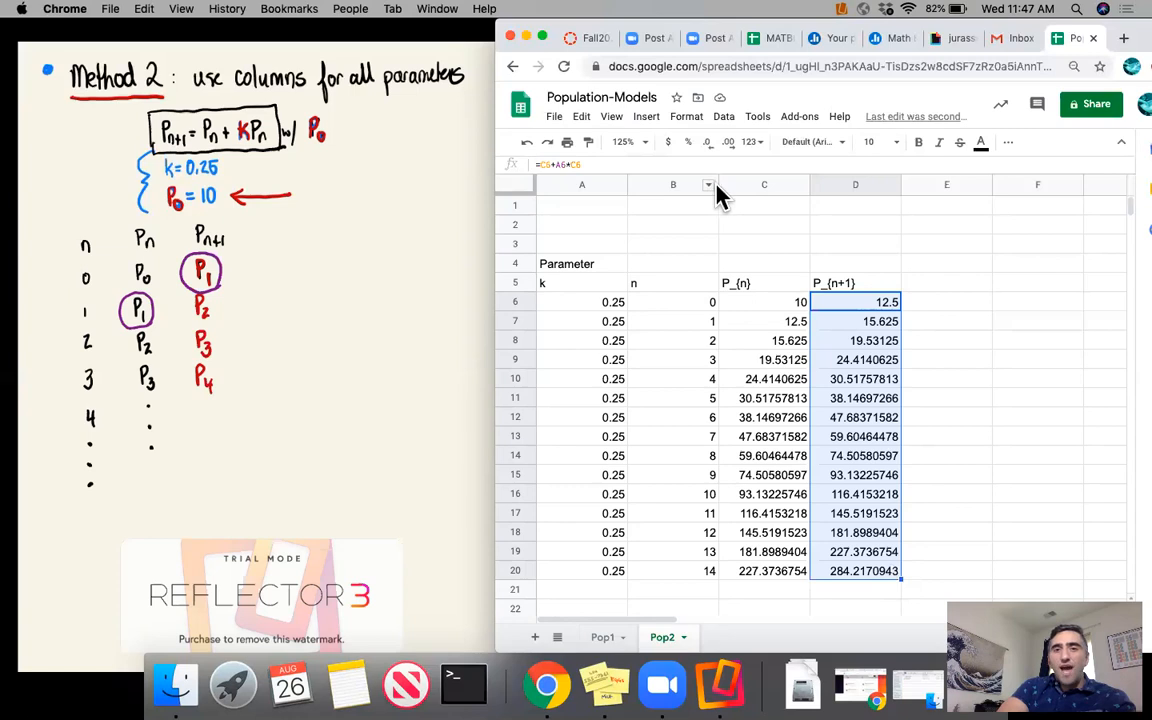
left_click_drag(719, 187, 685, 192)
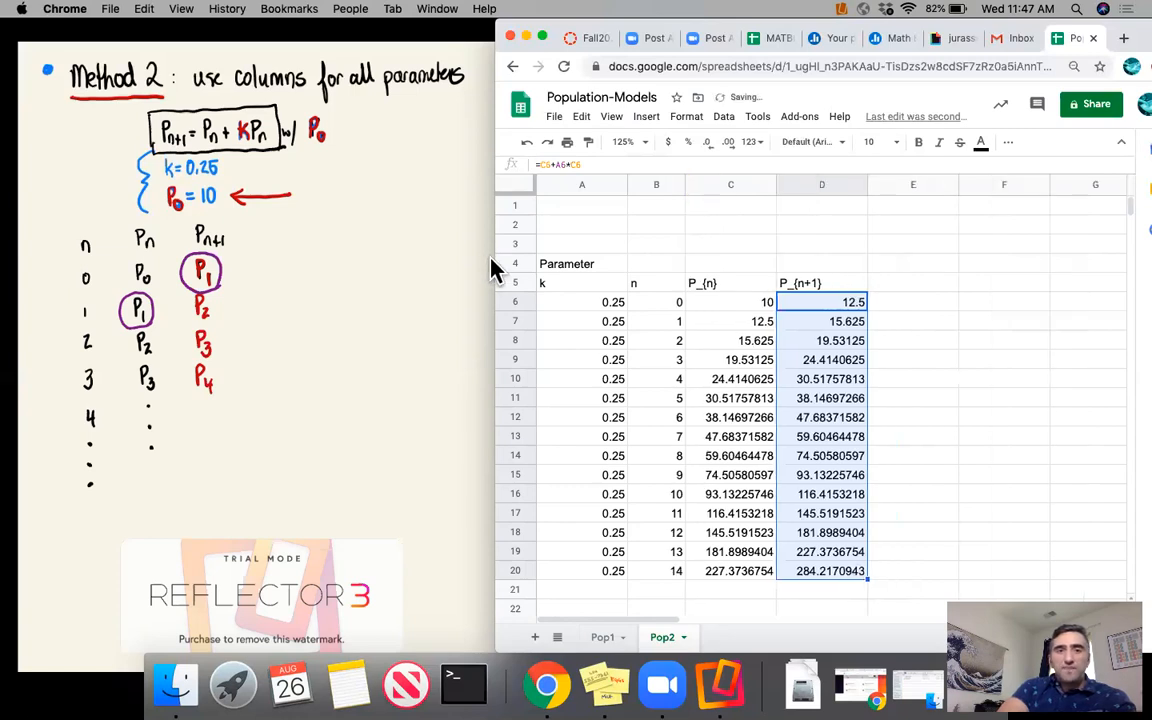
Widen the browser window and insert a chart of the P_{n+1} values in D6:D20.
left_click_drag(495, 262, 177, 290)
left_click(329, 117)
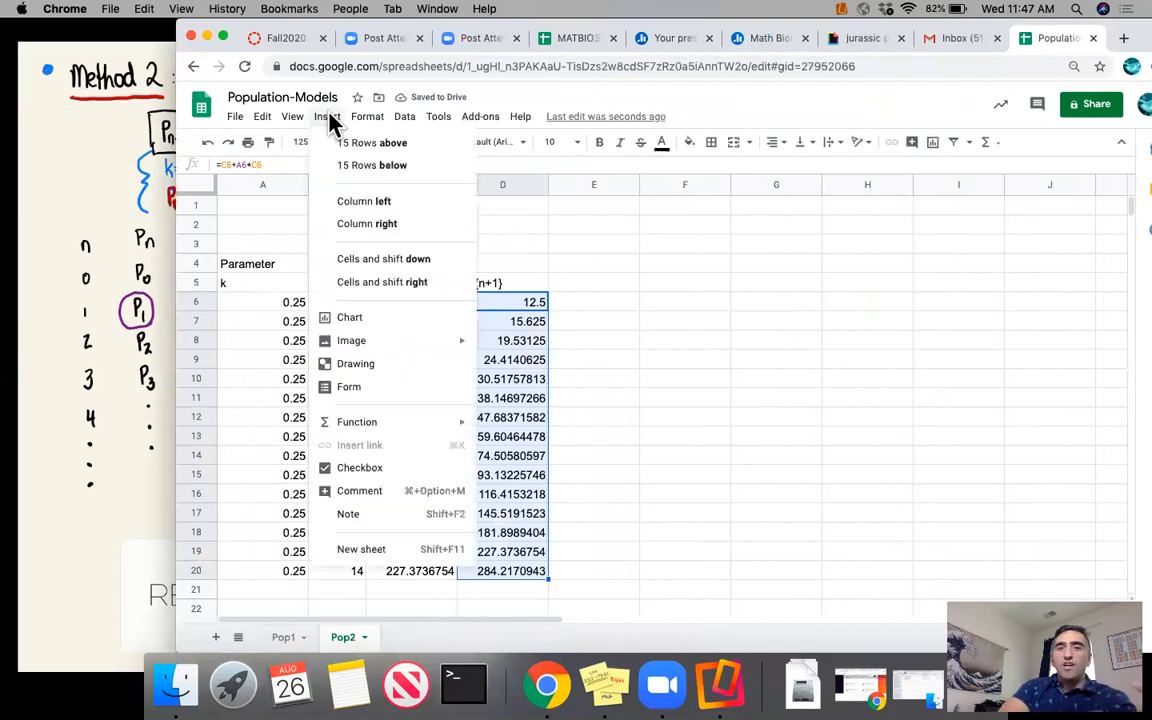
key("Escape")
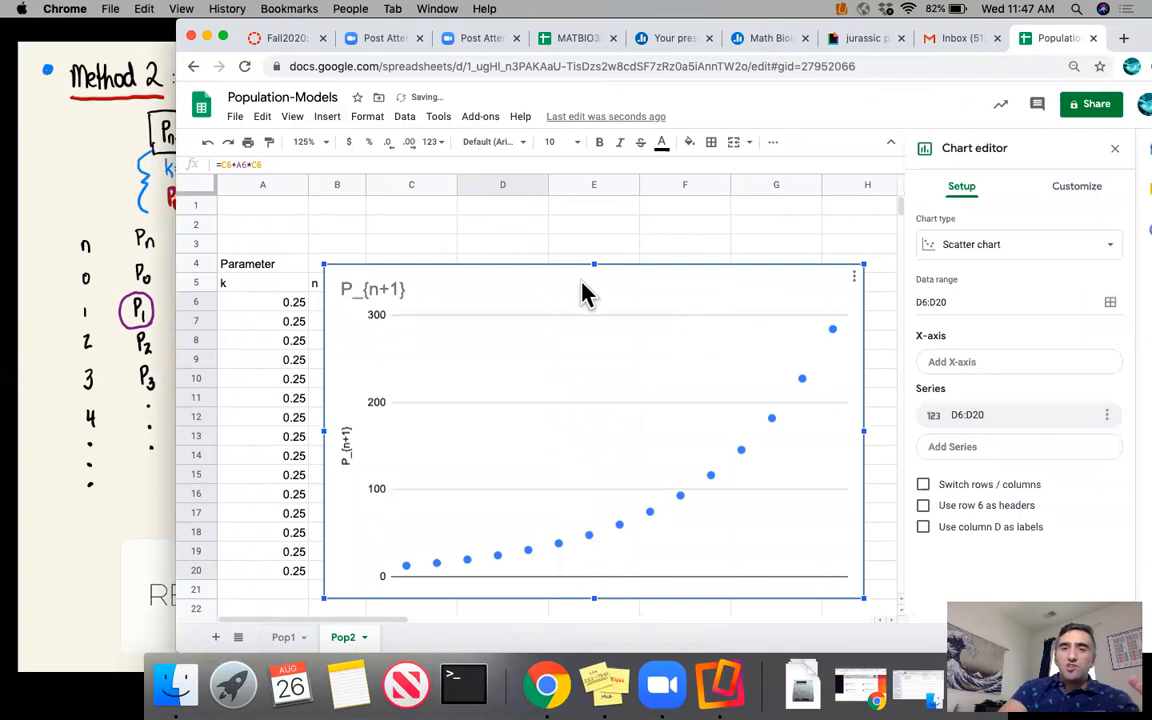
Resize and move the chart so that it sits beside the P_{n} column, leaving columns A to C uncovered.
left_click_drag(352, 437, 546, 437)
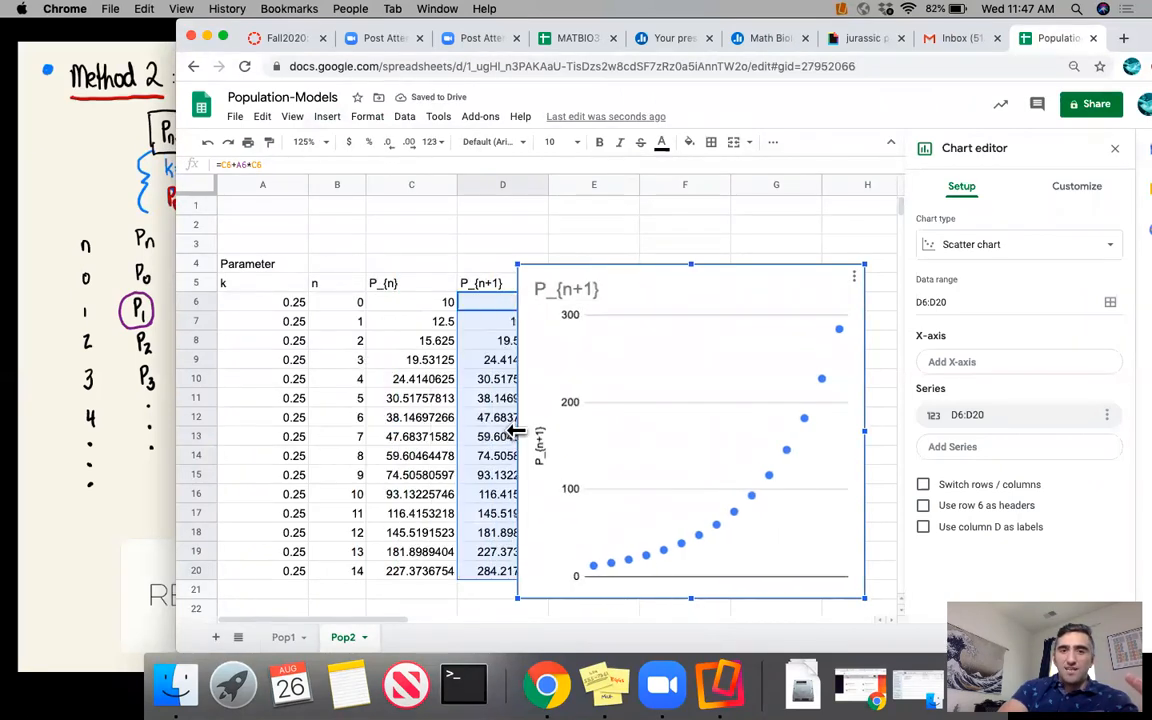
left_click_drag(865, 432, 922, 445)
left_click_drag(516, 431, 497, 430)
left_click_drag(666, 309, 613, 288)
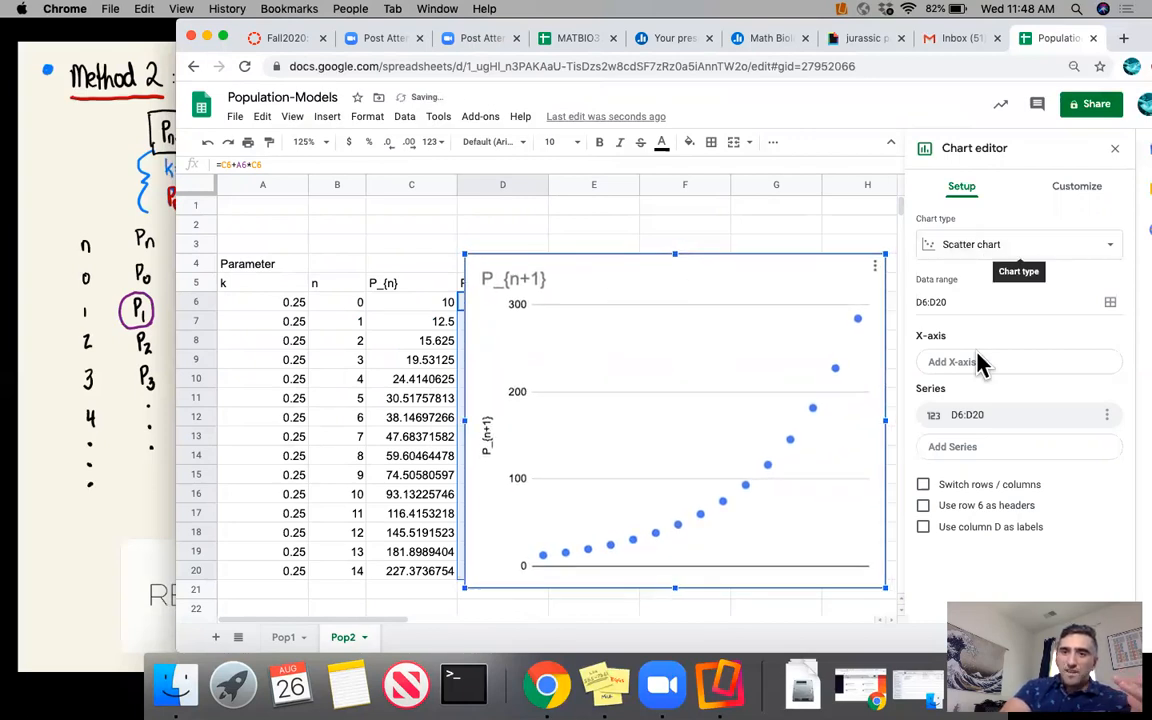
Choose Scatter chart as the chart type.
left_click(961, 251)
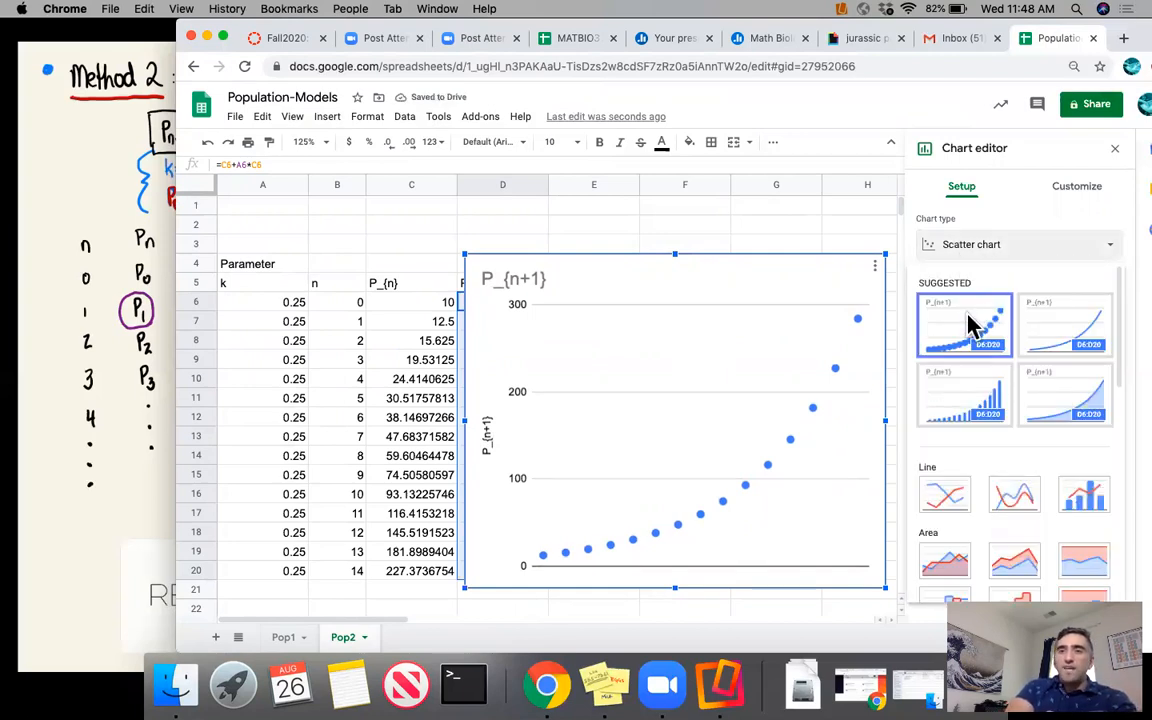
scroll(957, 432, "down", 2)
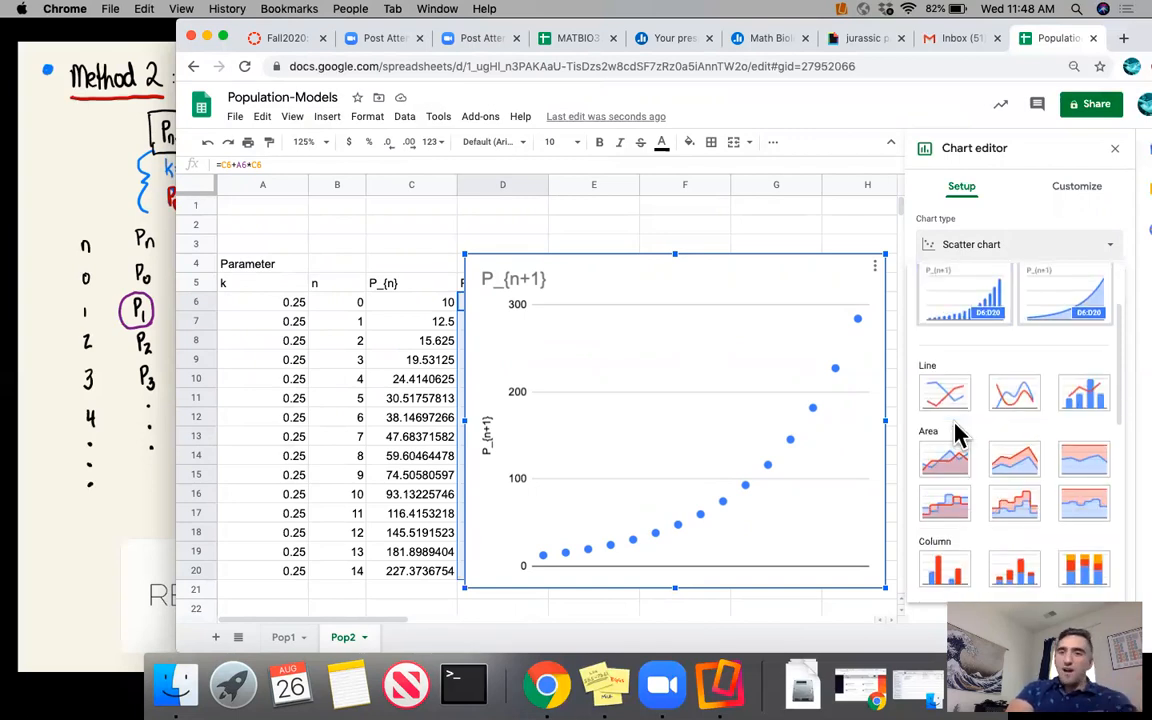
scroll(957, 432, "down", 5)
scroll(957, 432, "down", 3)
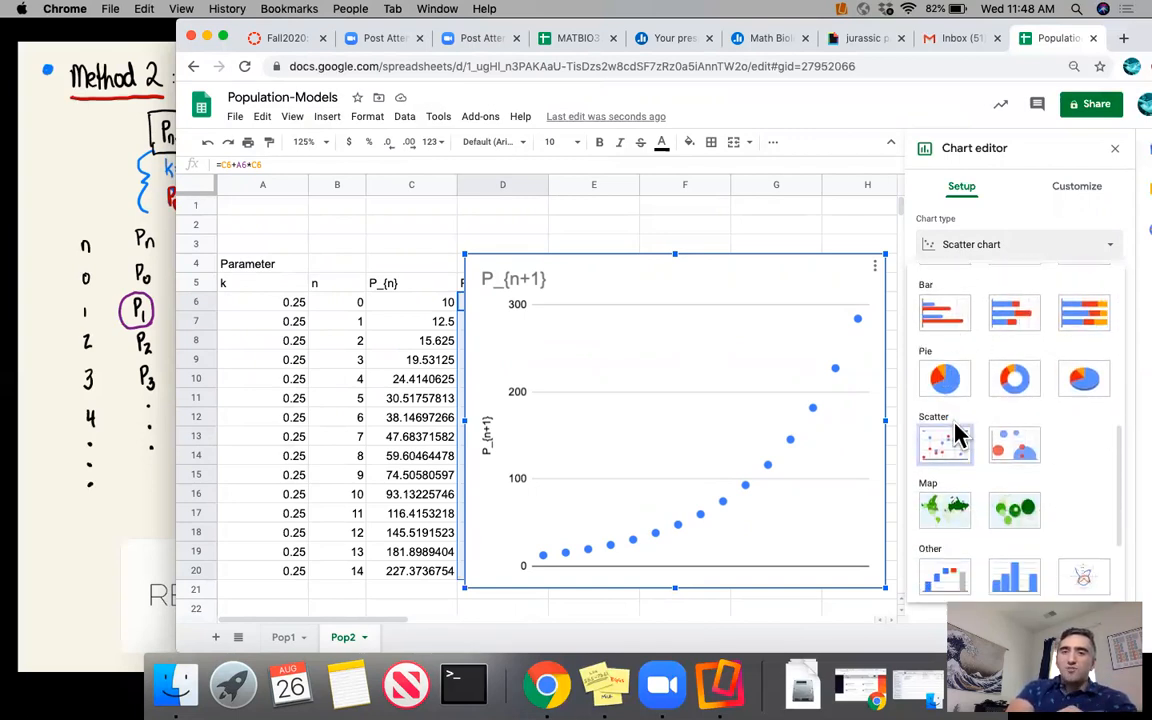
left_click(950, 416)
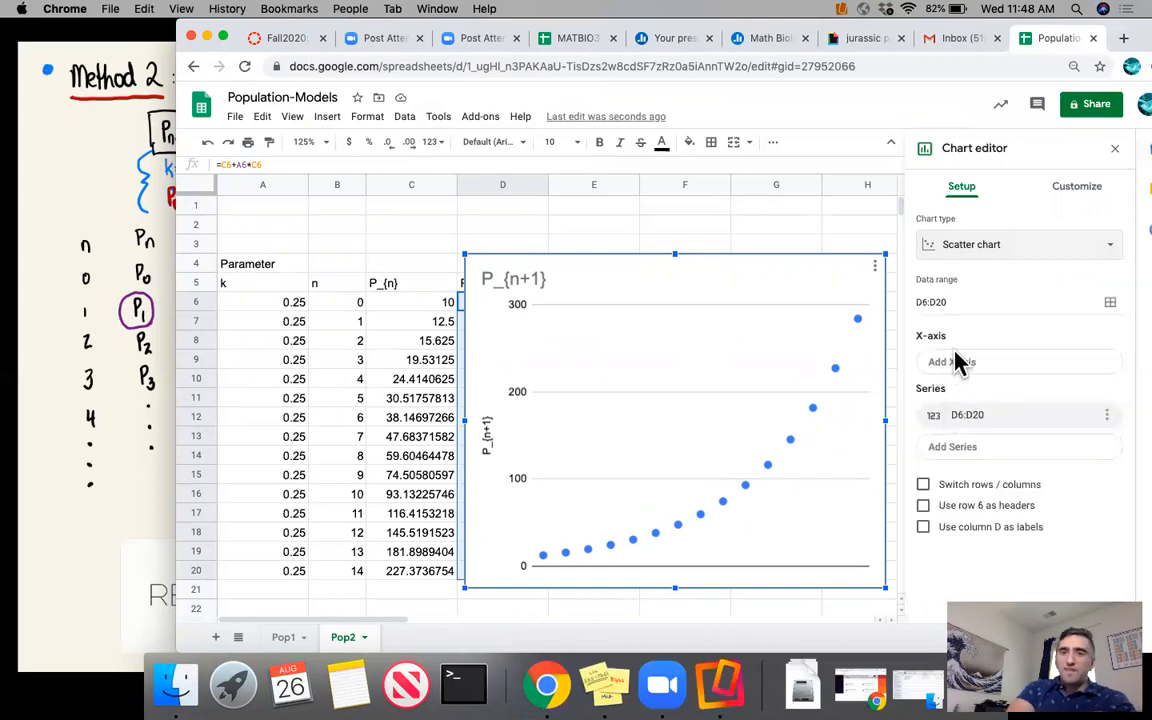
Set the chart's X-axis to the n values in B6:B20.
left_click(976, 366)
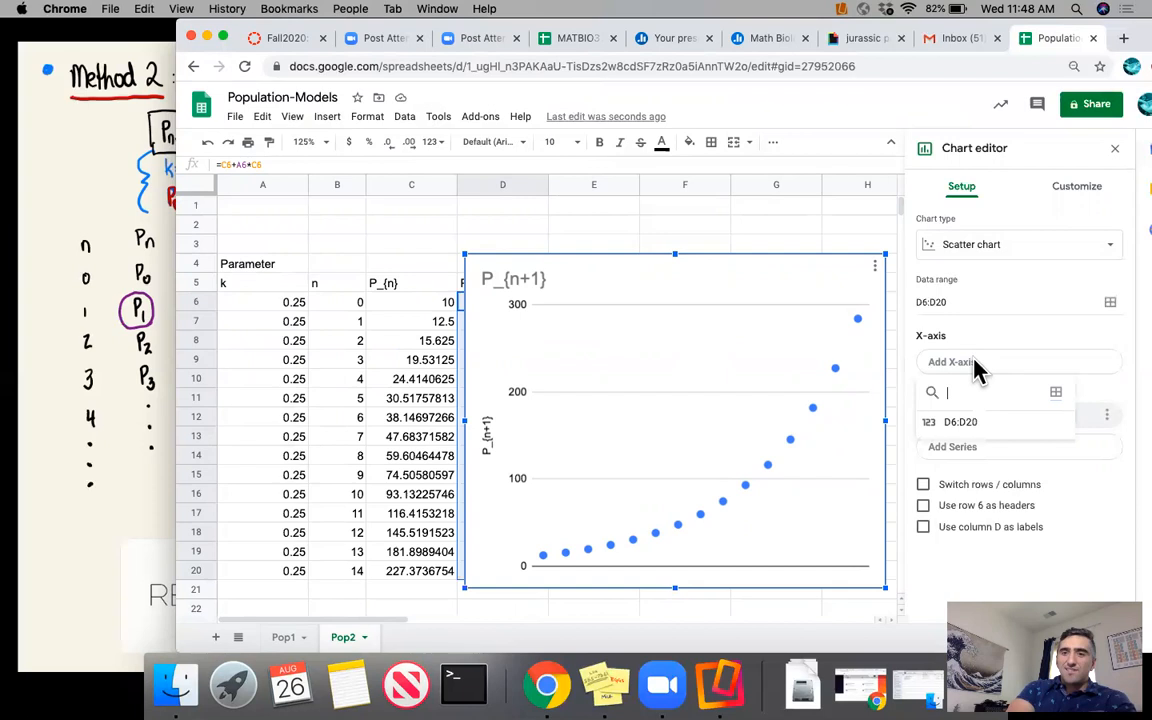
left_click(1057, 396)
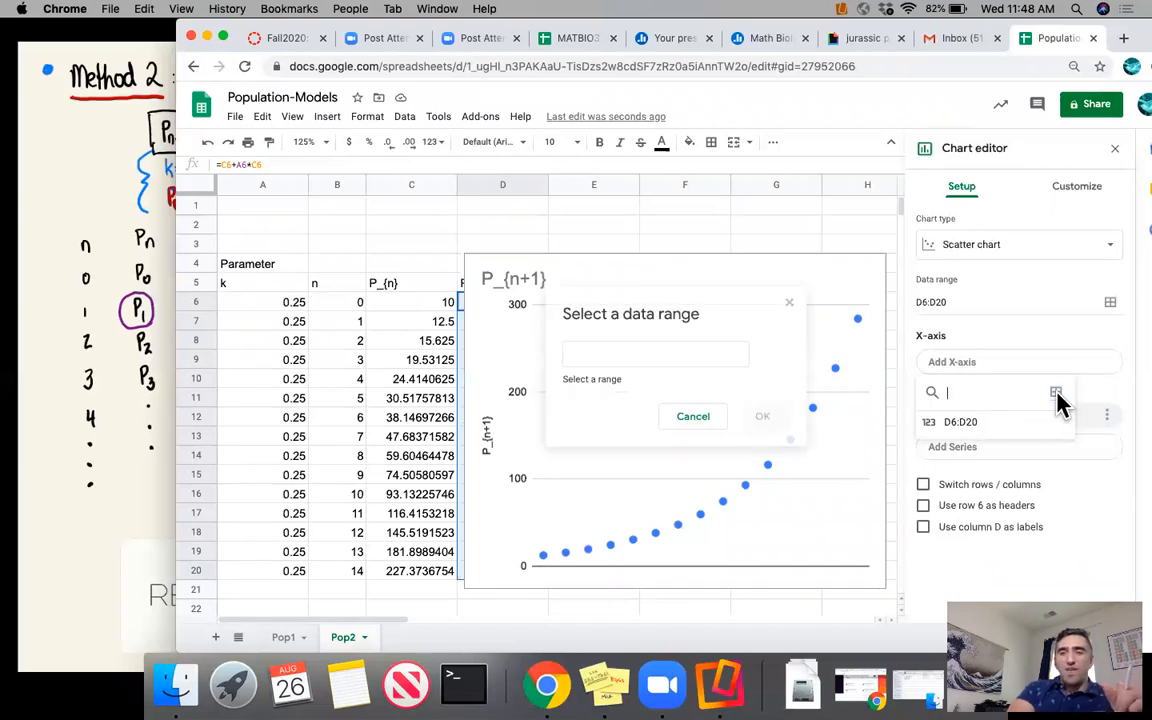
left_click(594, 352)
left_click_drag(345, 306, 340, 578)
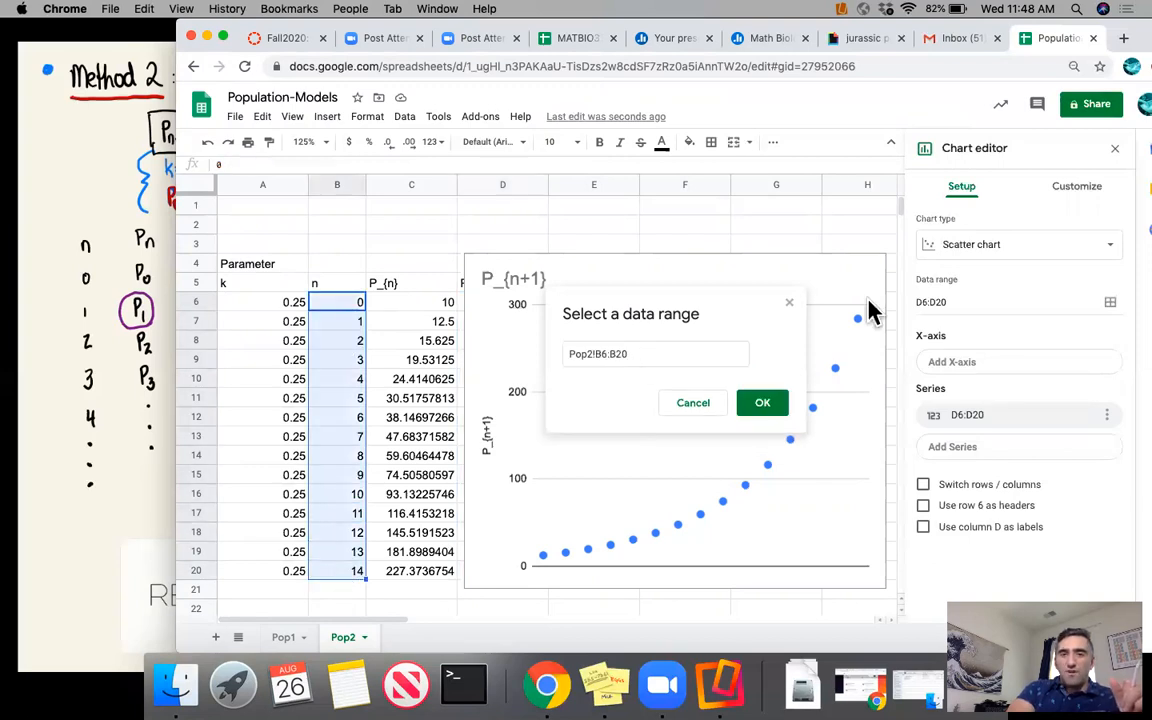
left_click(763, 403)
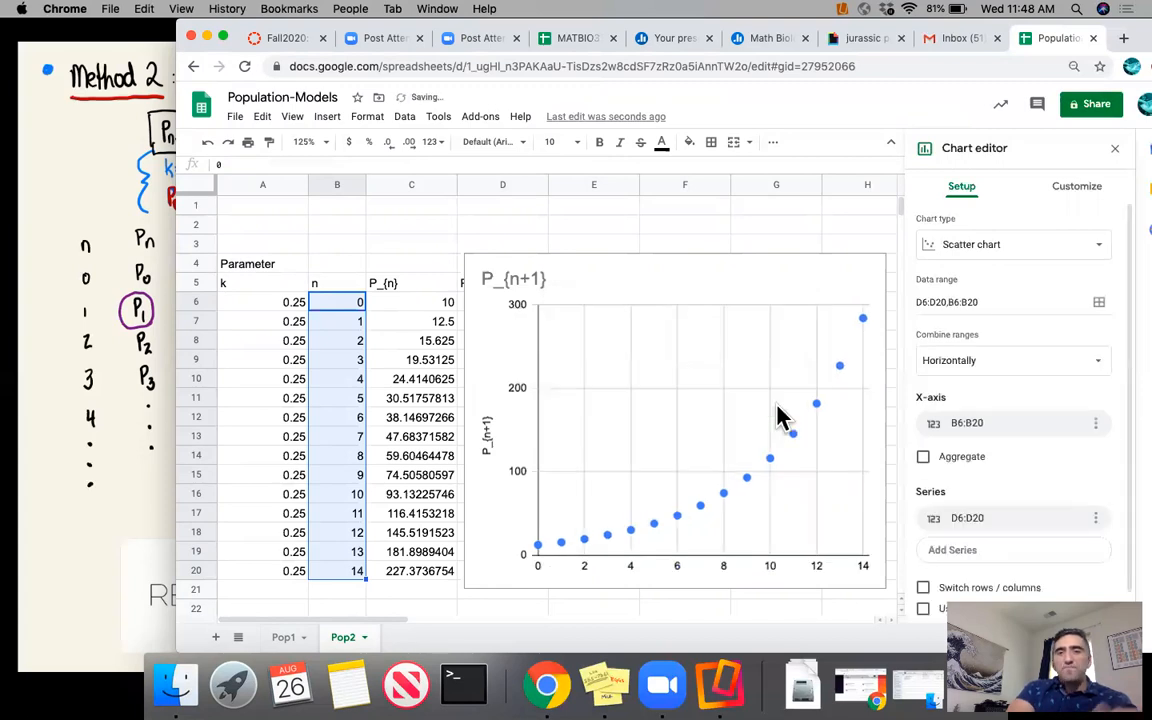
Remove the D6:D20 series and the B6:B20 X-axis from the chart.
left_click(1096, 518)
left_click(1072, 548)
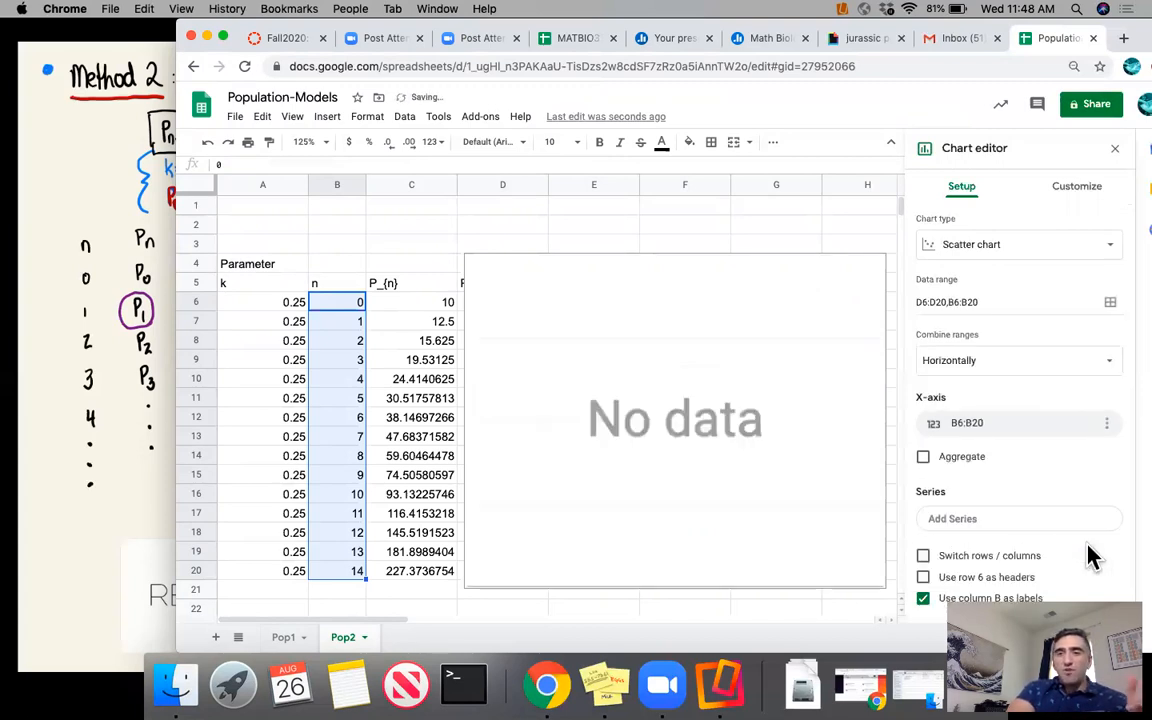
left_click(995, 430)
left_click(1106, 424)
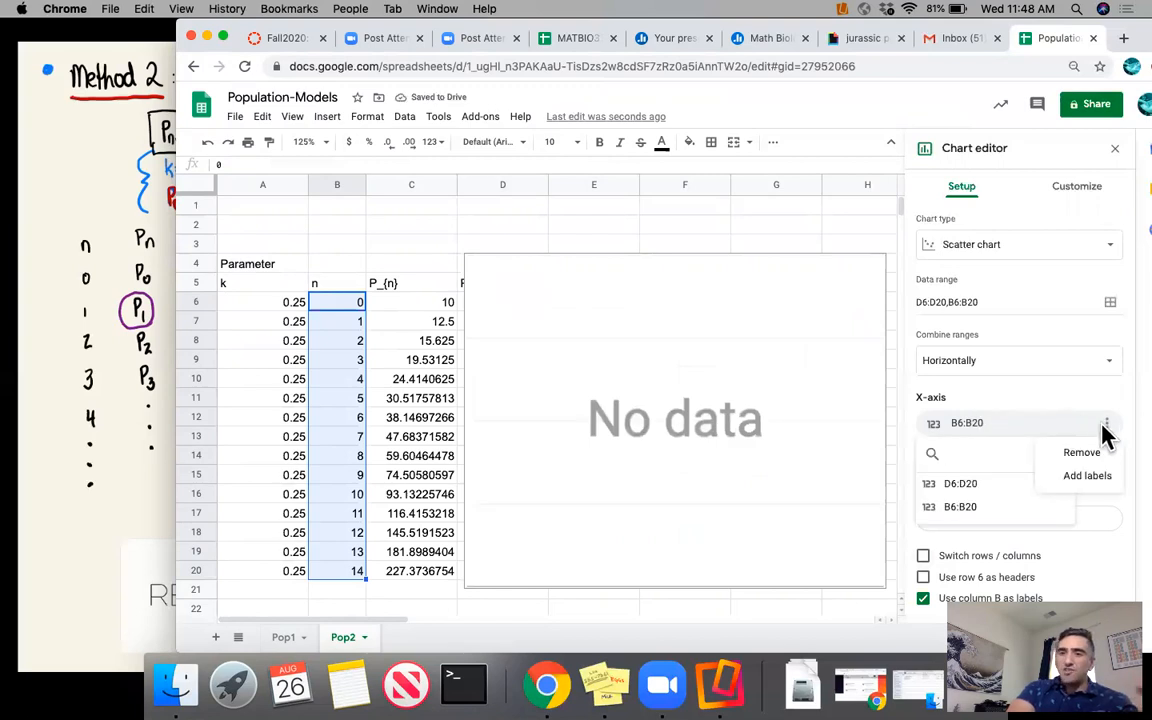
left_click(1080, 453)
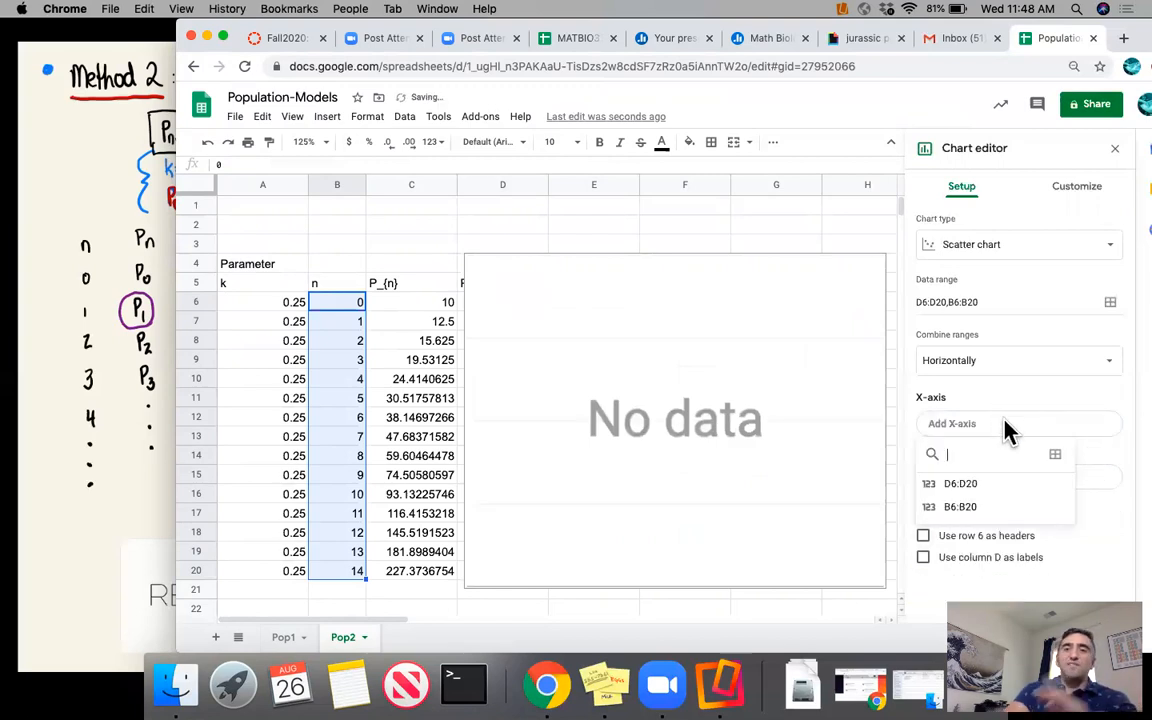
left_click(743, 337)
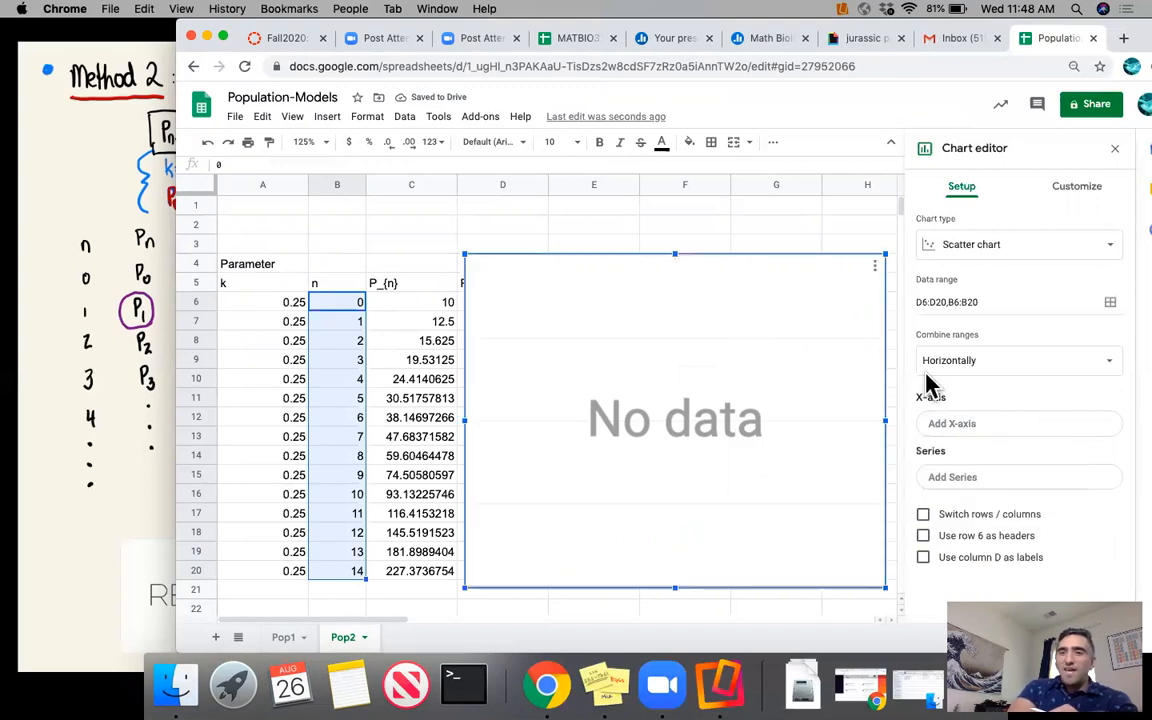
Set the scatter chart's X-axis to the n values in Pop2!B6:B20.
left_click(962, 433)
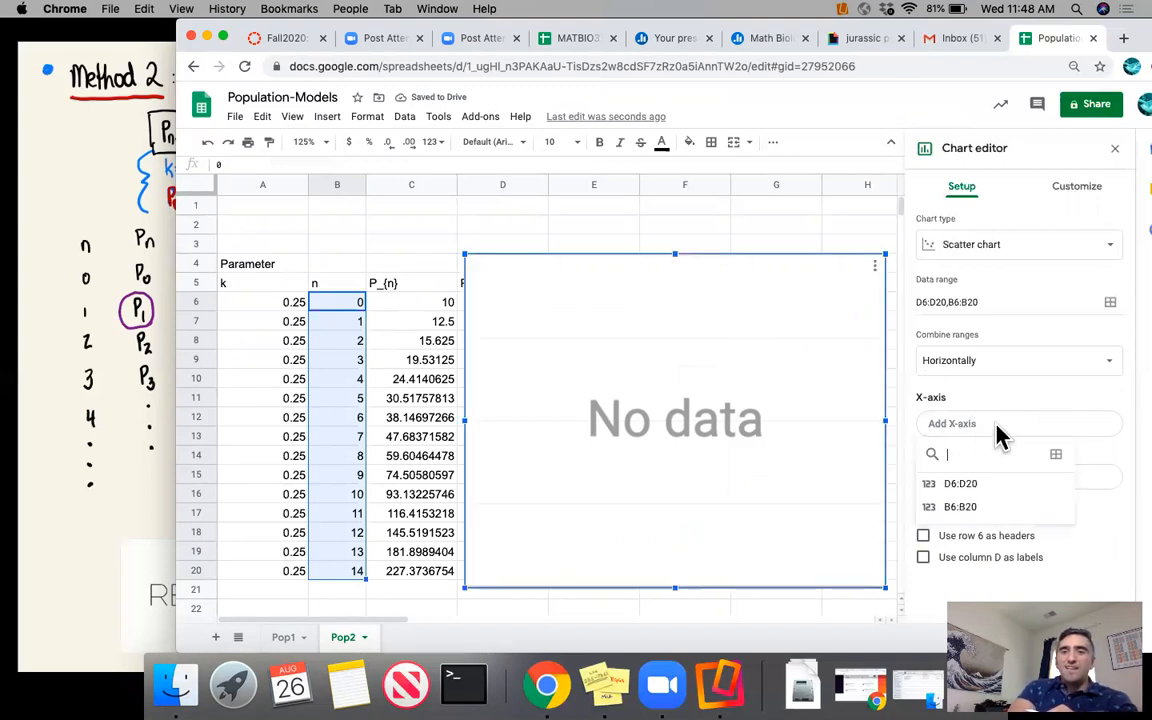
left_click(1055, 458)
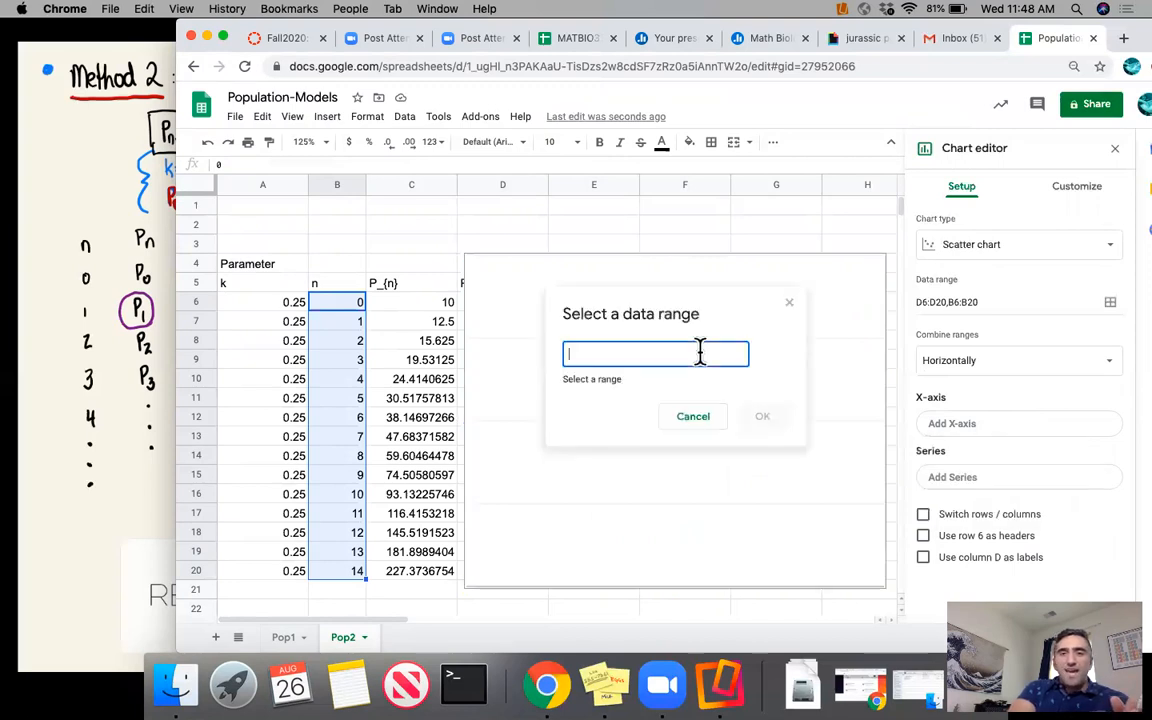
left_click_drag(339, 302, 341, 458)
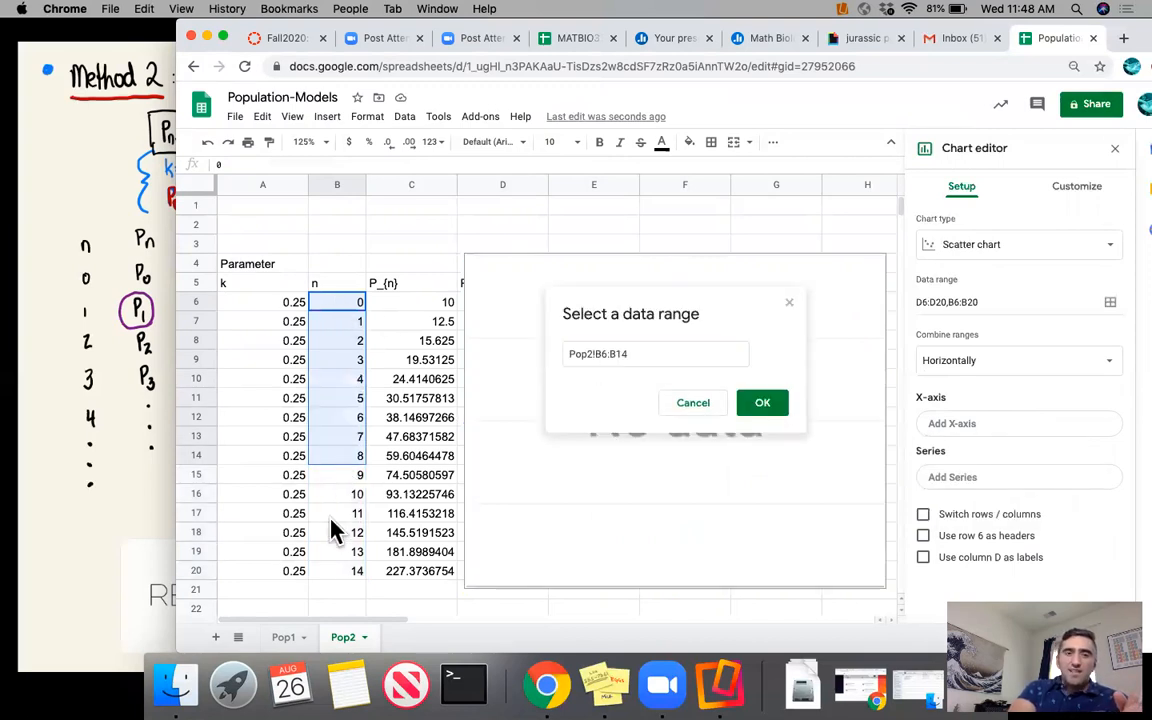
left_click_drag(336, 530, 338, 572)
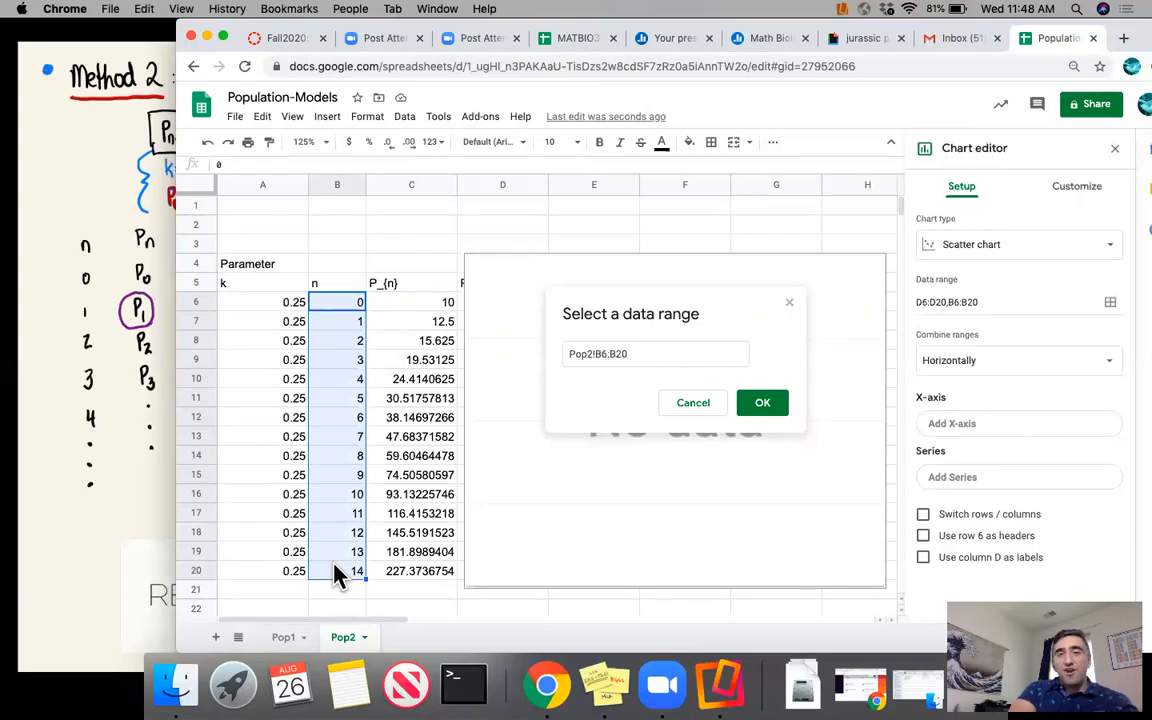
left_click(763, 405)
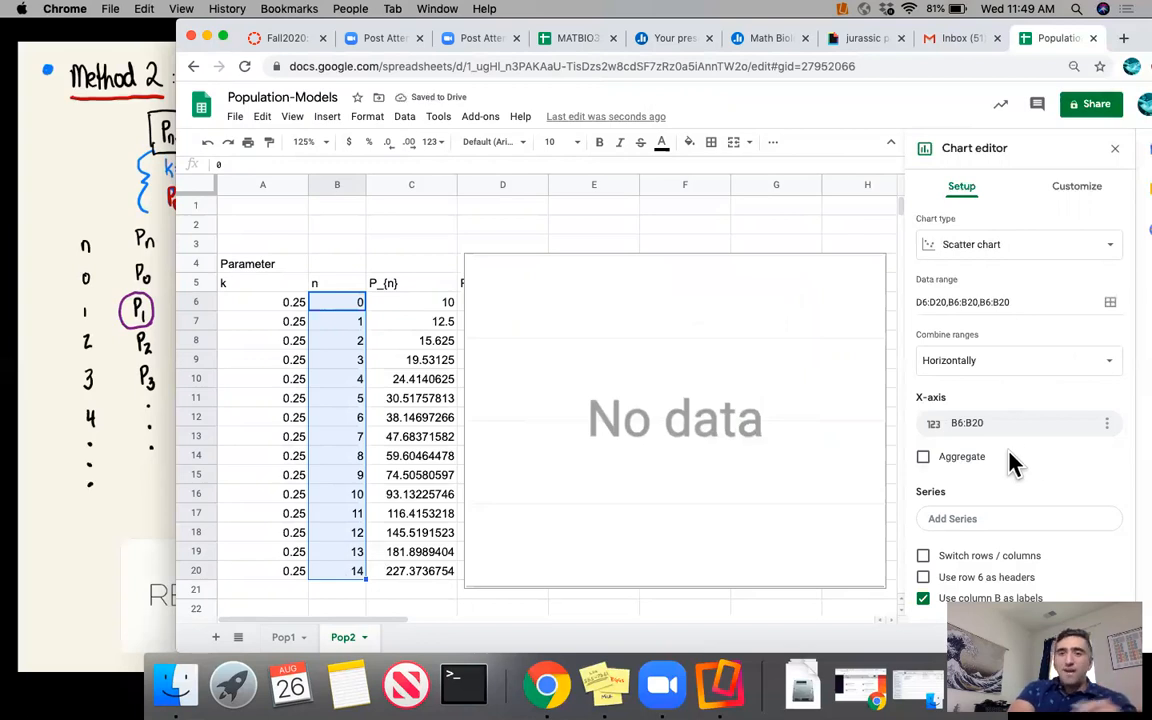
Add the P_{n} values in Pop2!C6:C20 as the chart's series.
left_click(1015, 522)
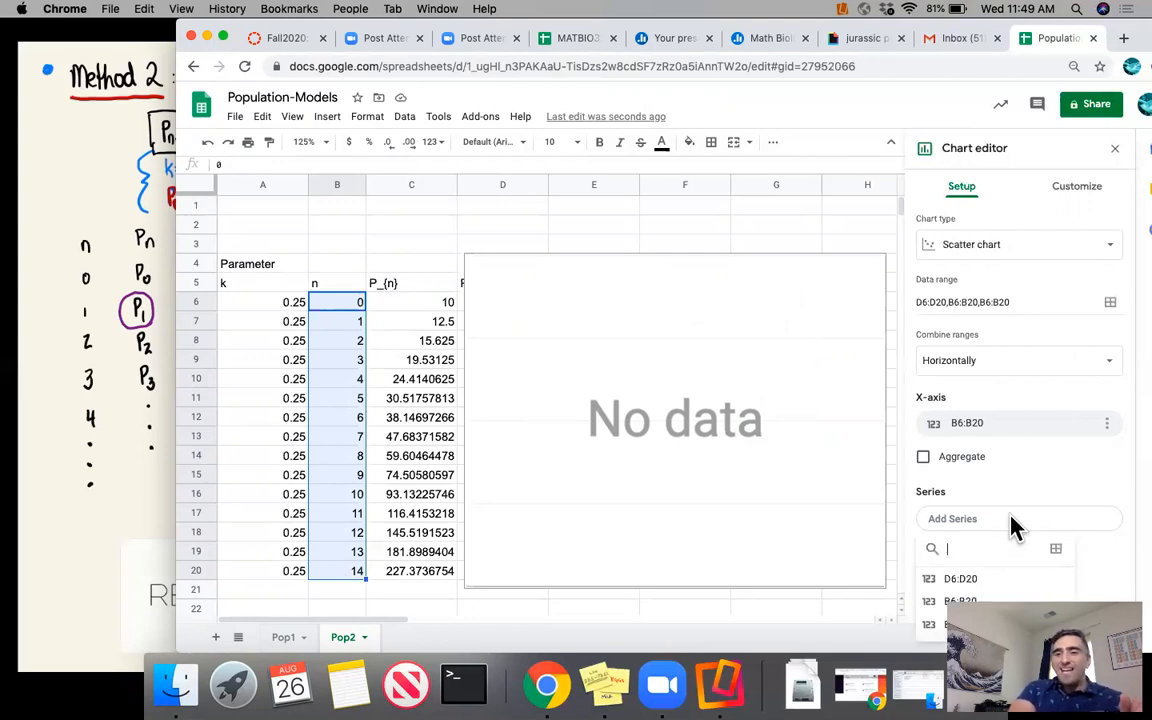
left_click(1056, 548)
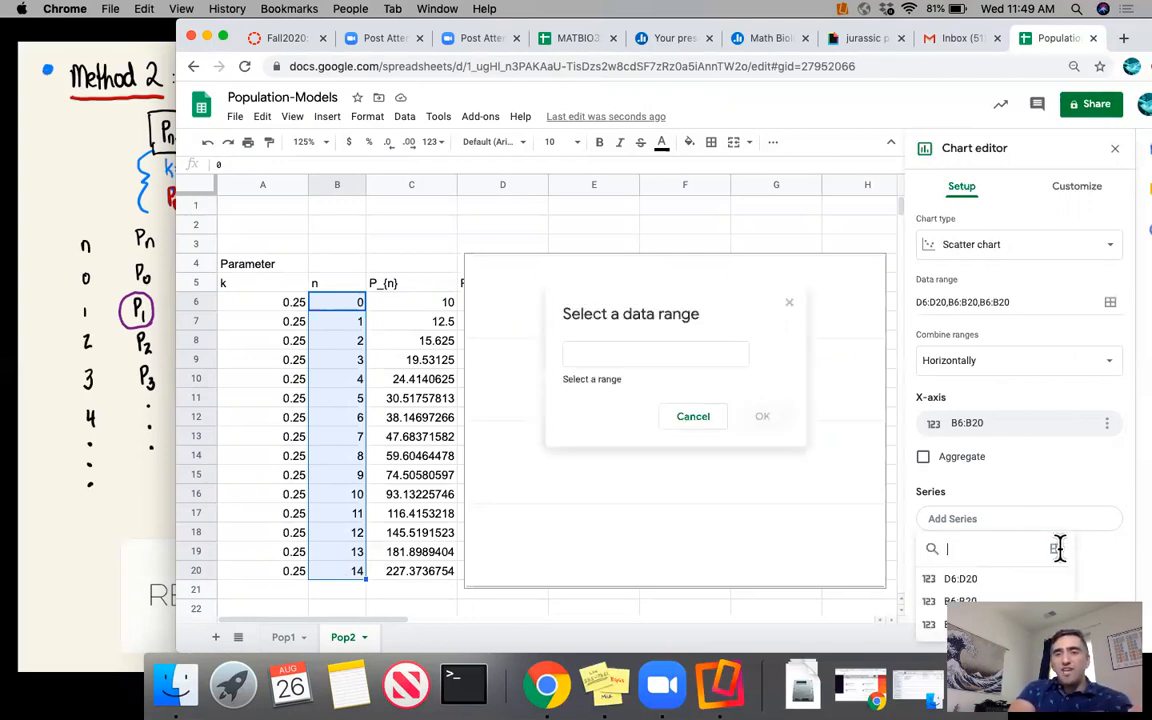
left_click(730, 349)
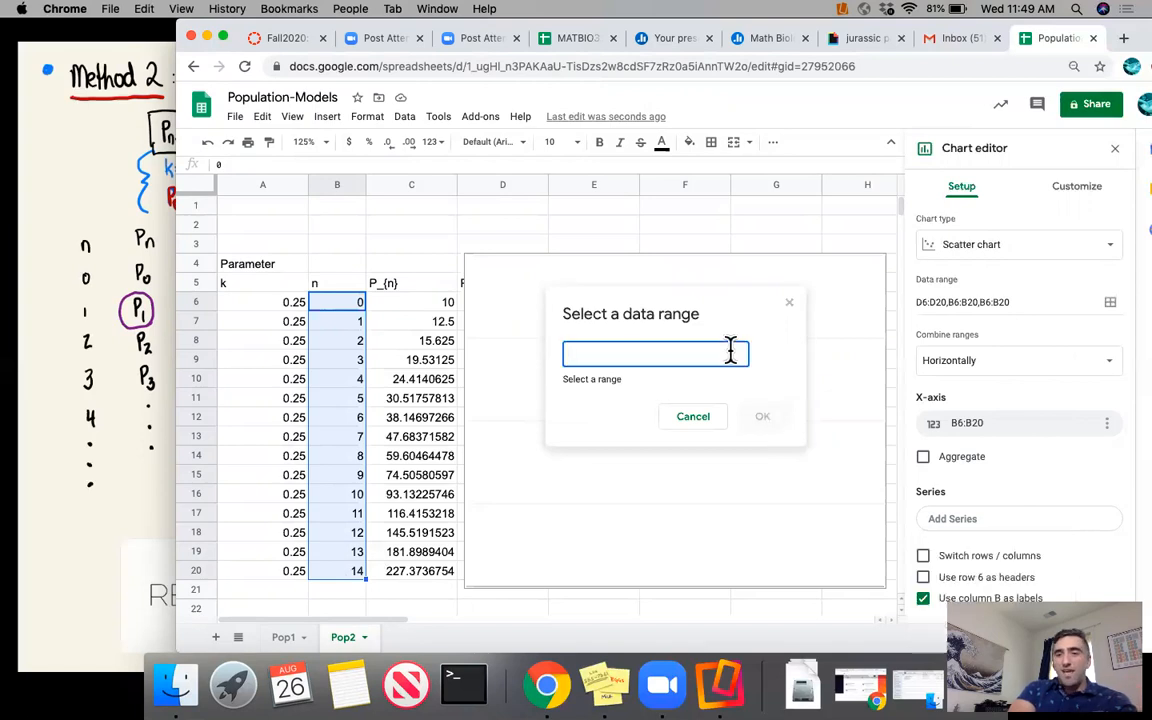
left_click_drag(415, 302, 406, 578)
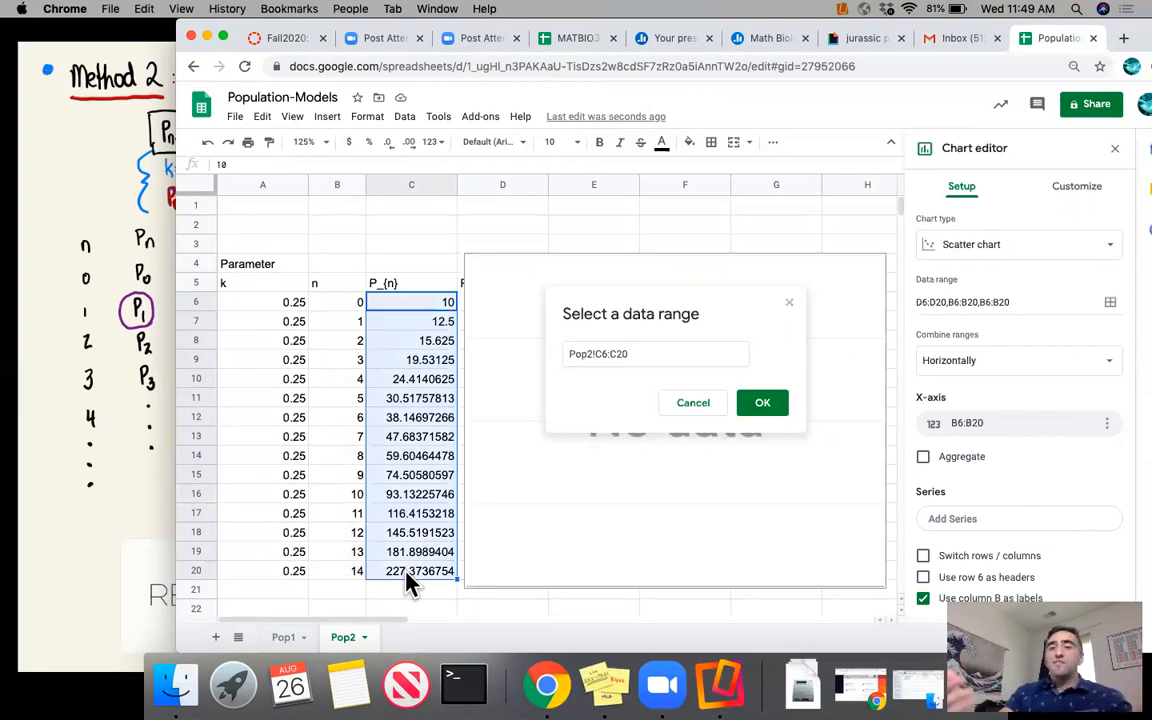
left_click(760, 408)
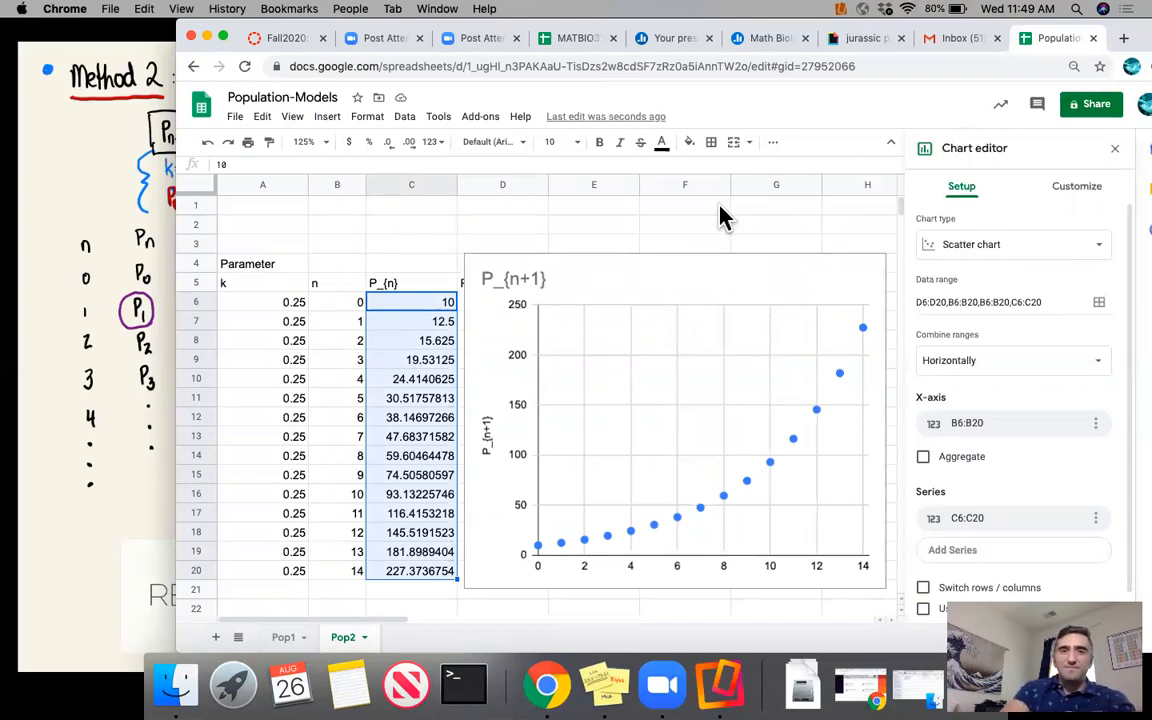
Override the growth parameter k with 0.5 from n = 8 onward by entering it in cell A14.
left_click(276, 304)
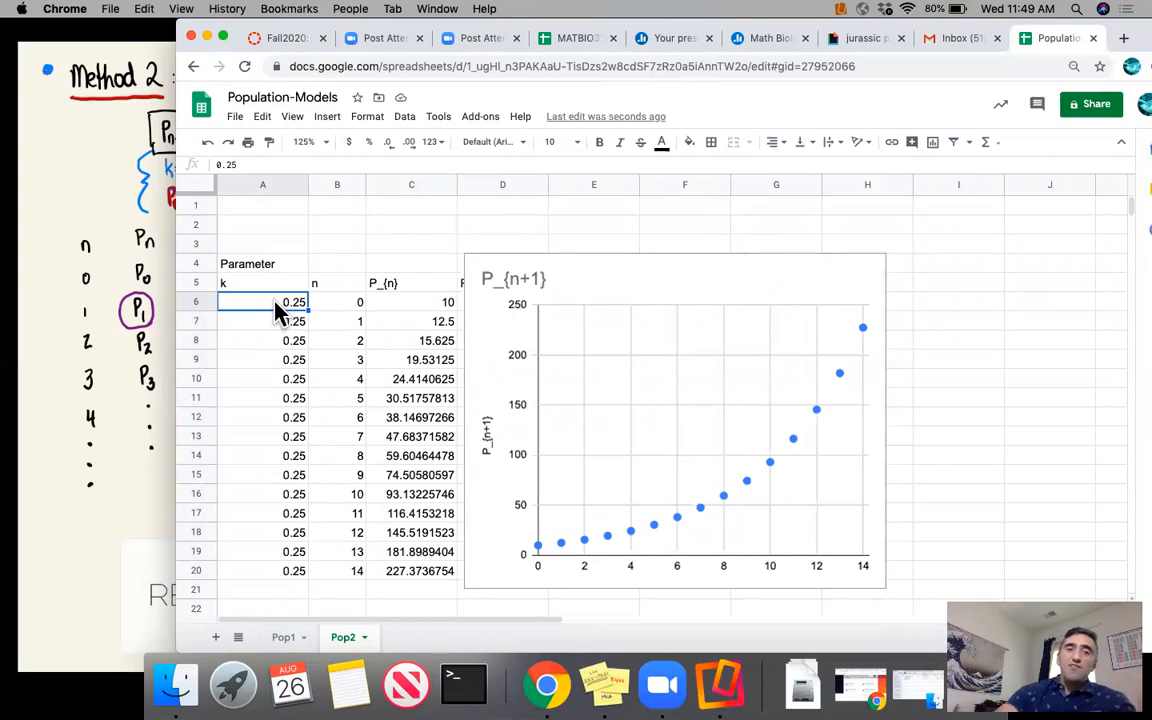
left_click(281, 462)
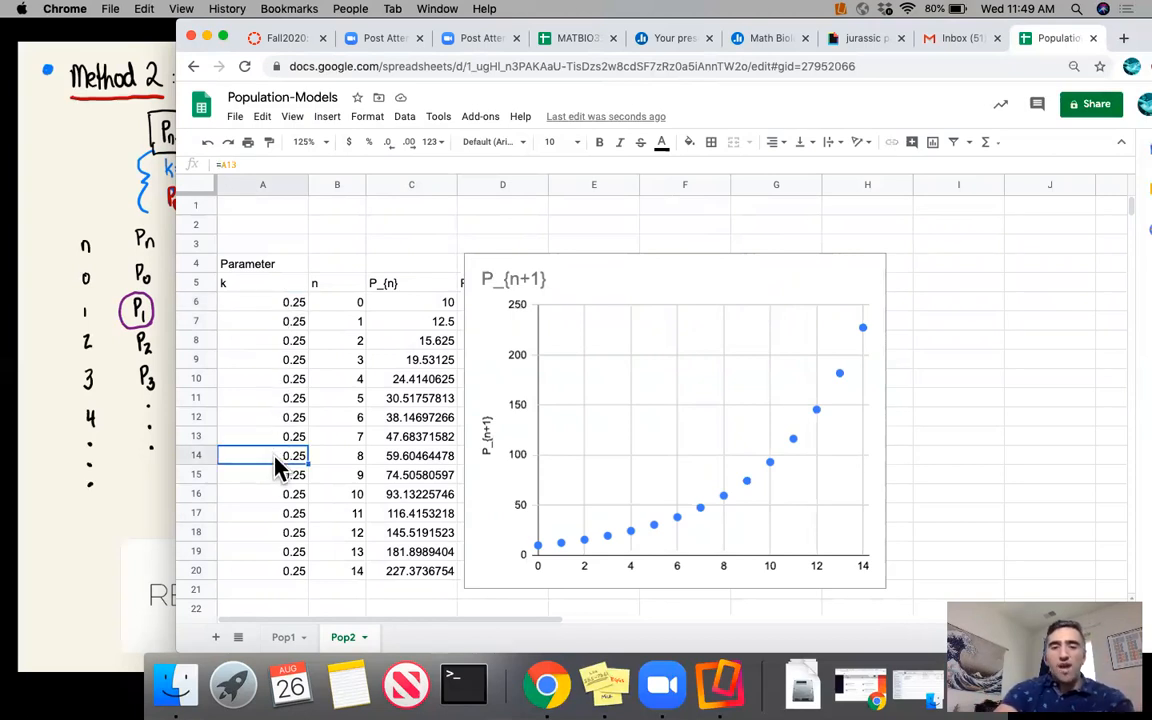
type("0.5")
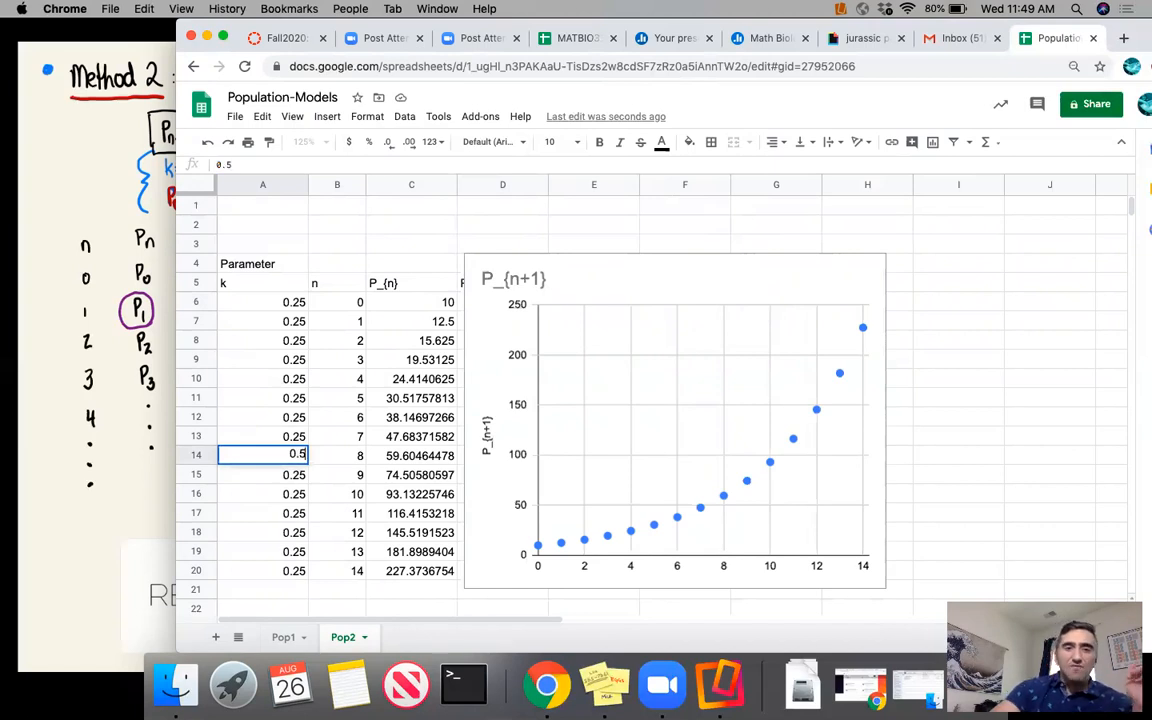
key("Return")
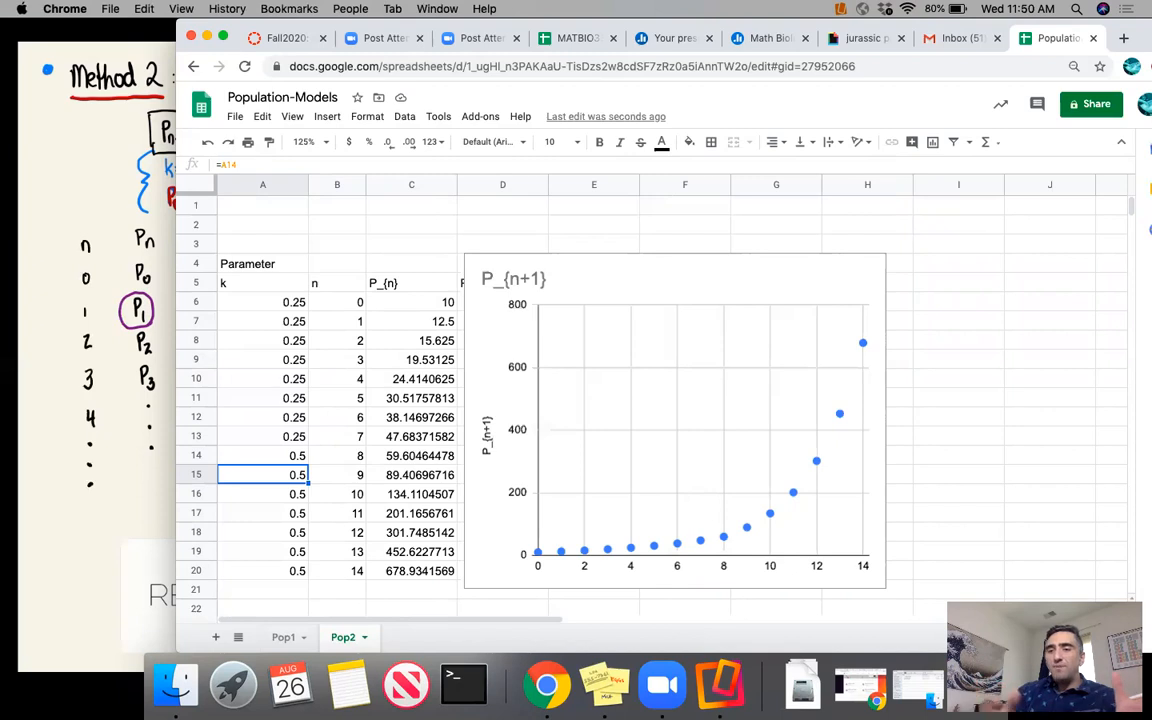
Restore the linked k values by filling the formula in A13 down through A20.
left_click(268, 303)
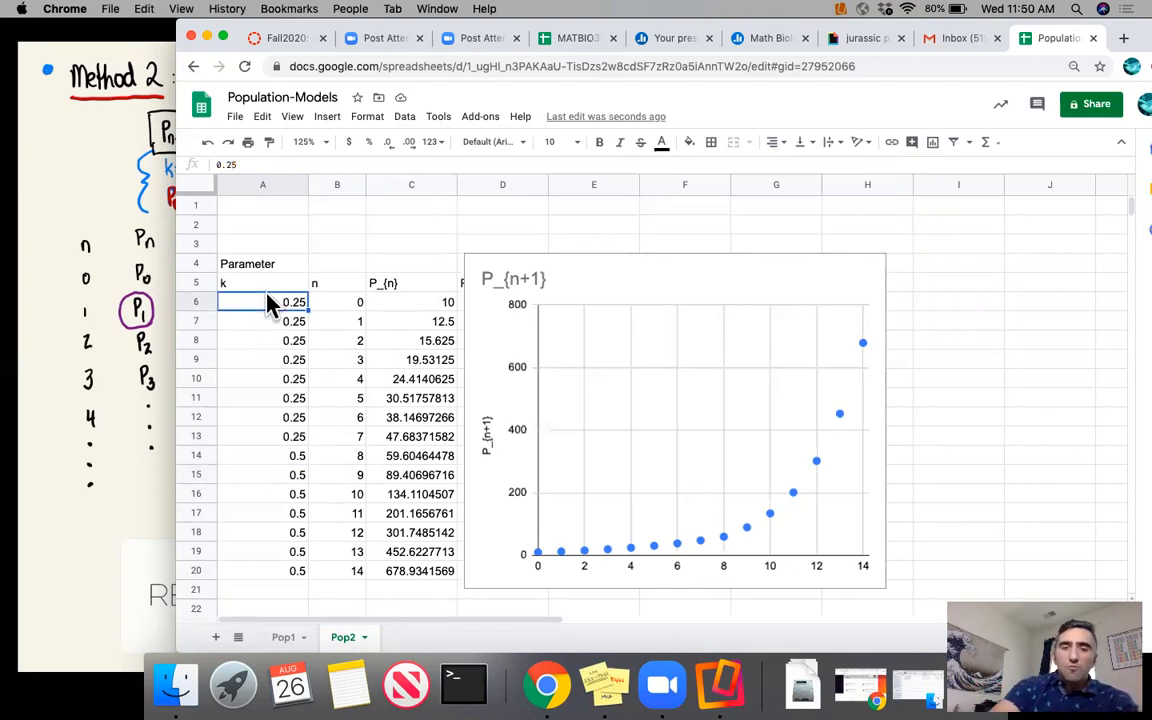
left_click(285, 440)
left_click_drag(308, 446, 310, 572)
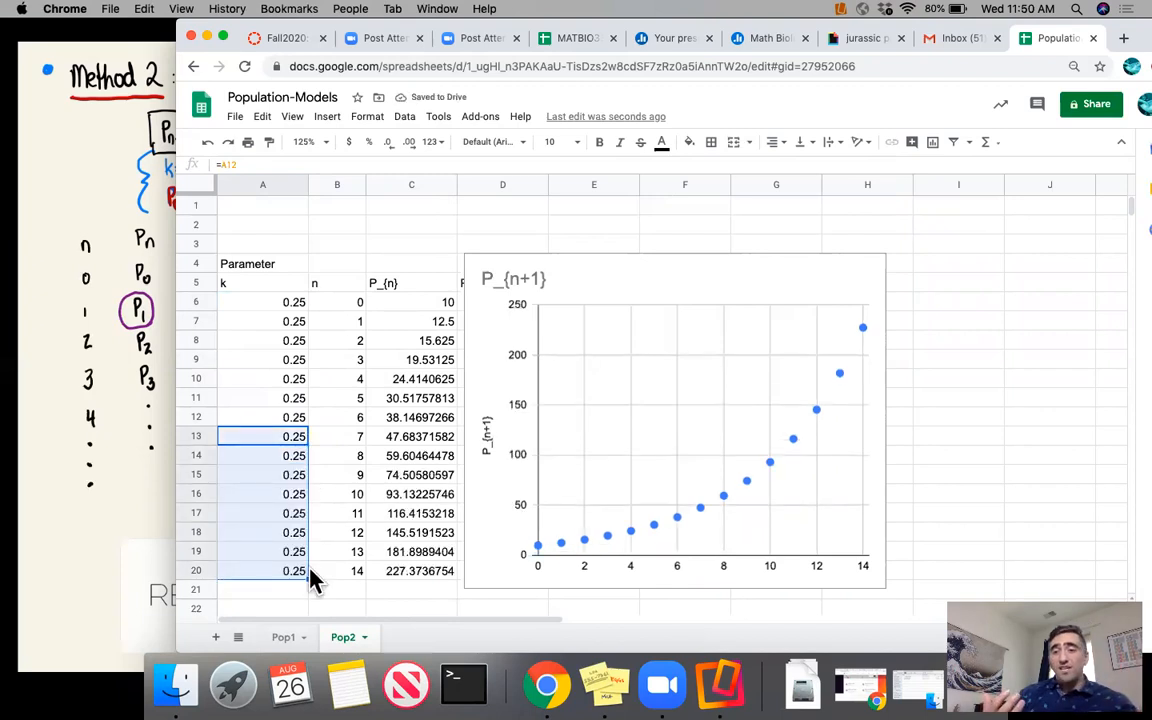
Set the growth parameter k in A6 to 0.75 and the initial population in C6 to 0.222.
left_click(256, 304)
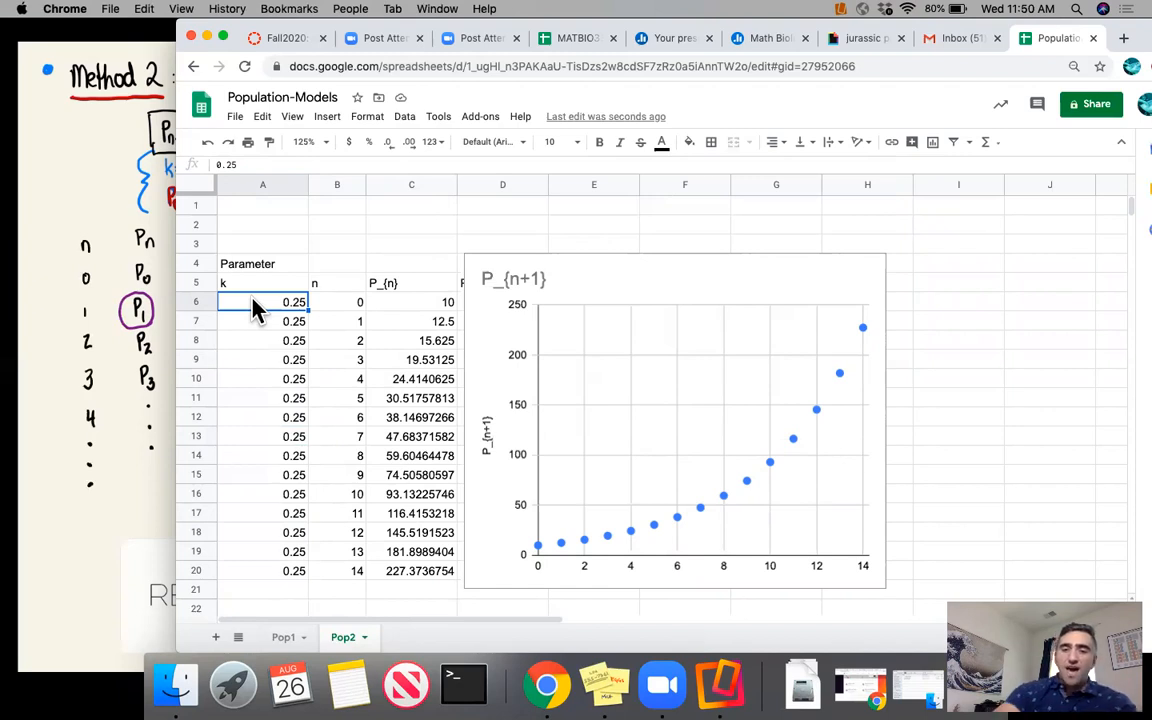
type("0.75")
key("Return")
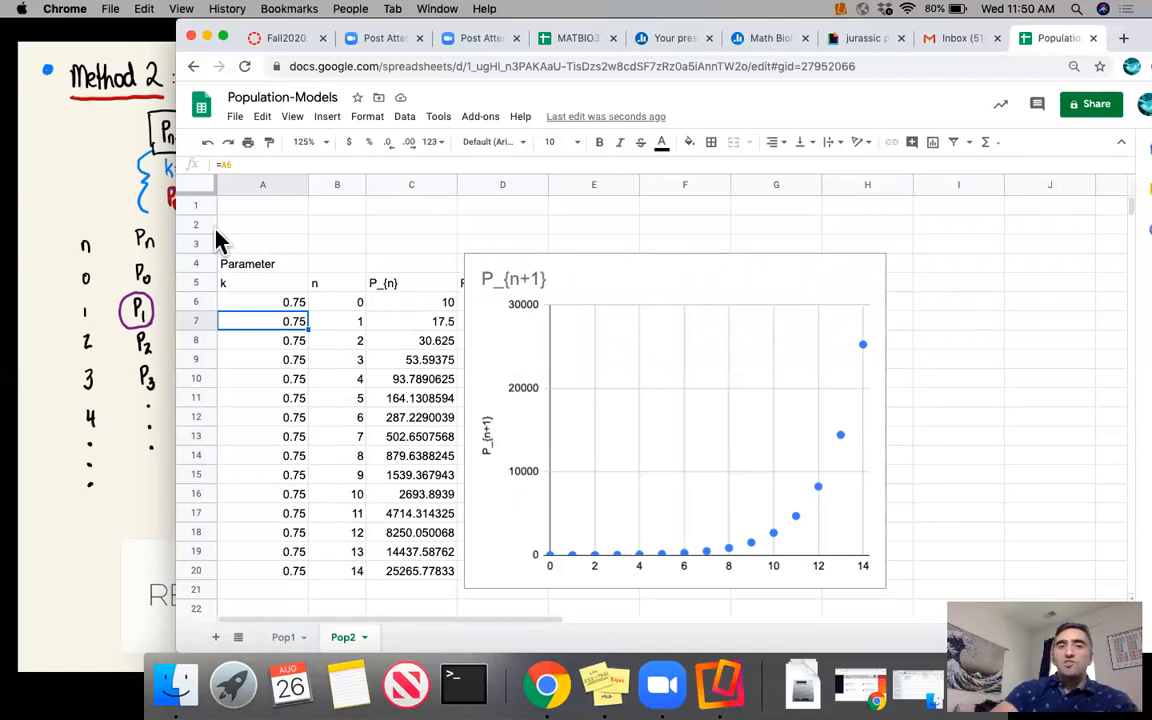
left_click(399, 304)
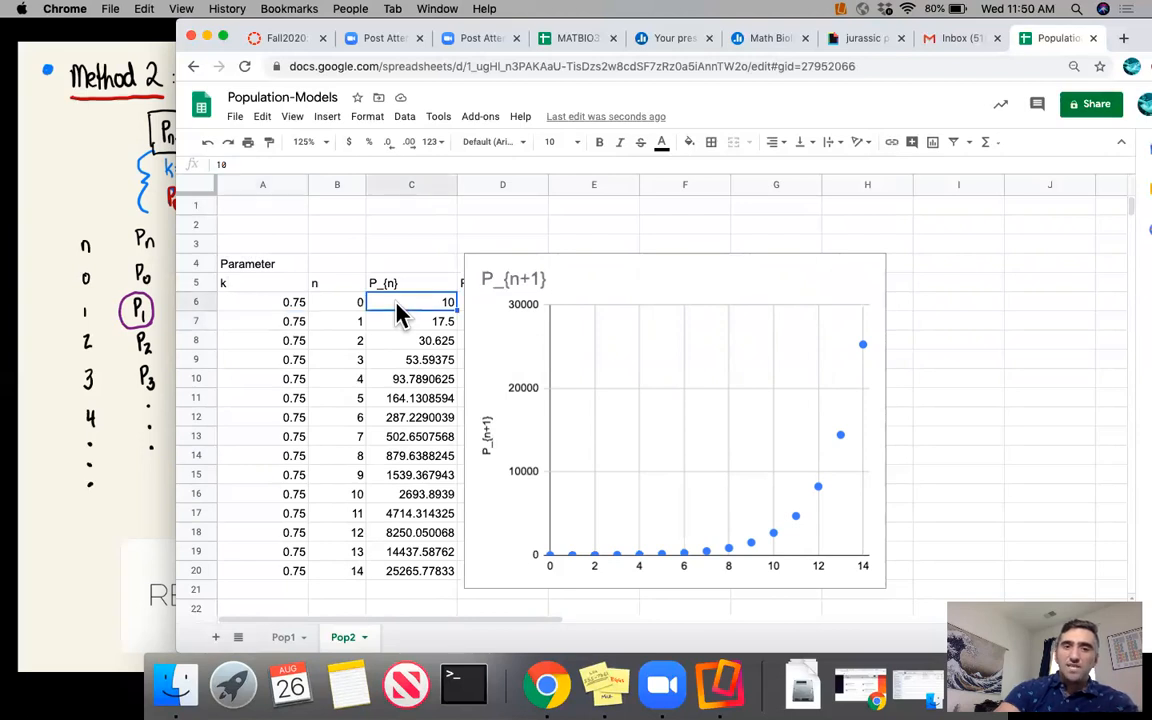
type("0.222")
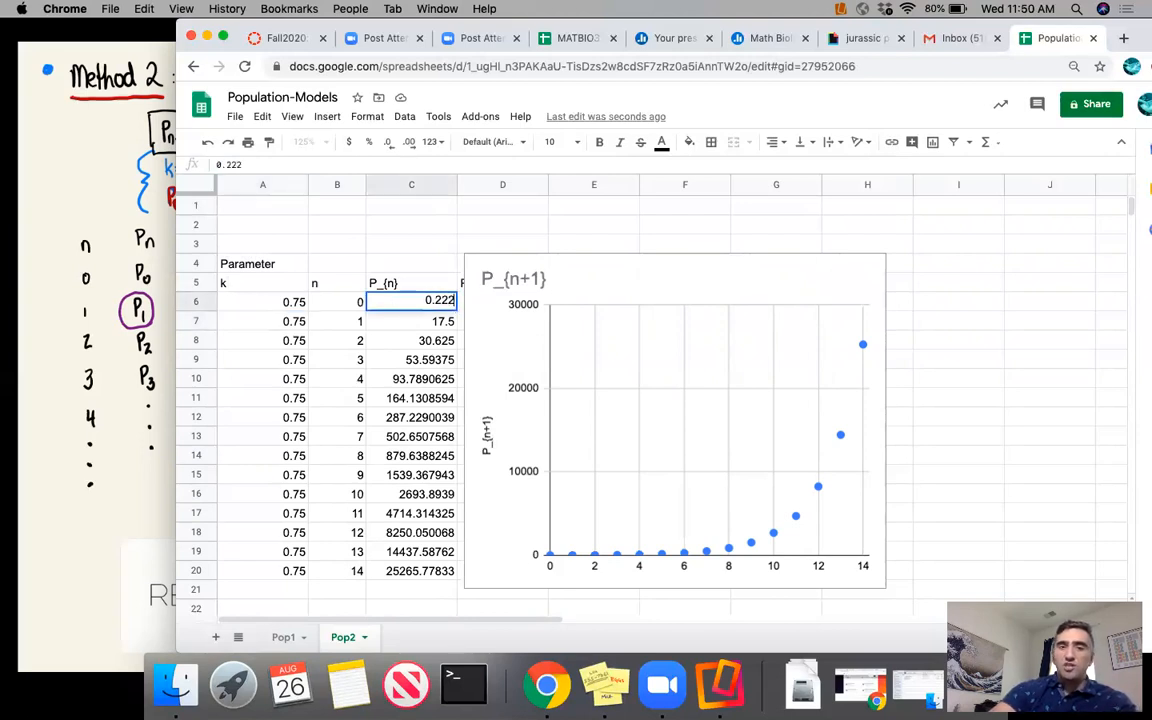
key("Return")
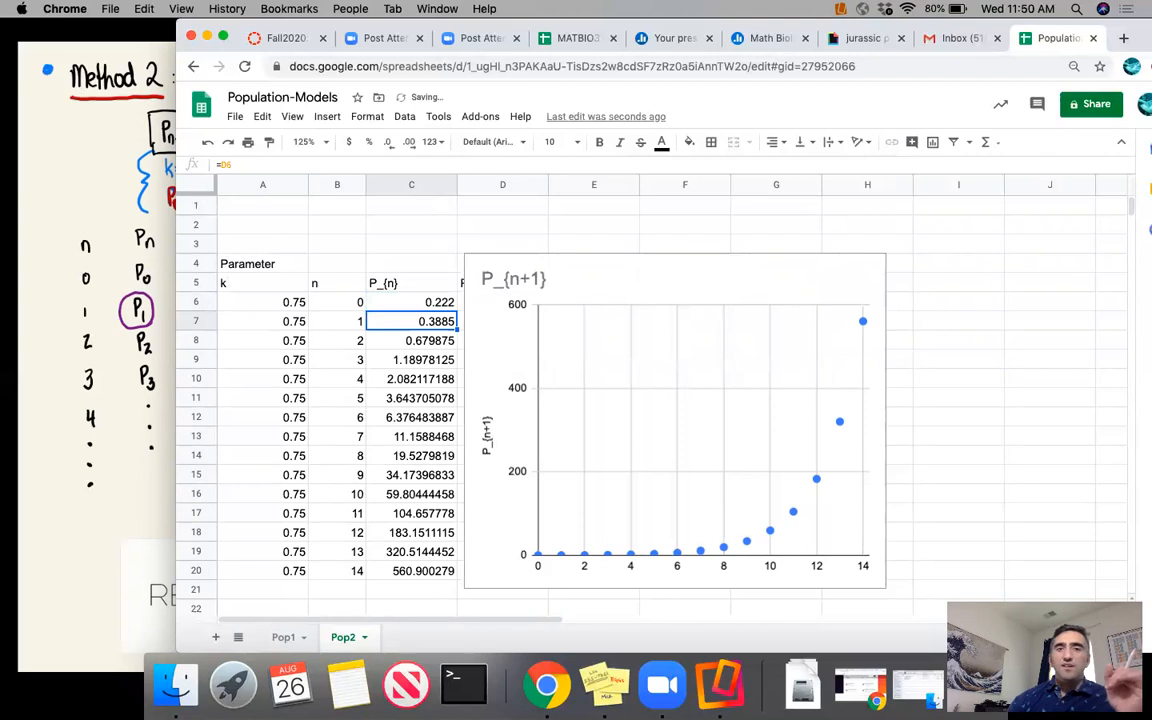